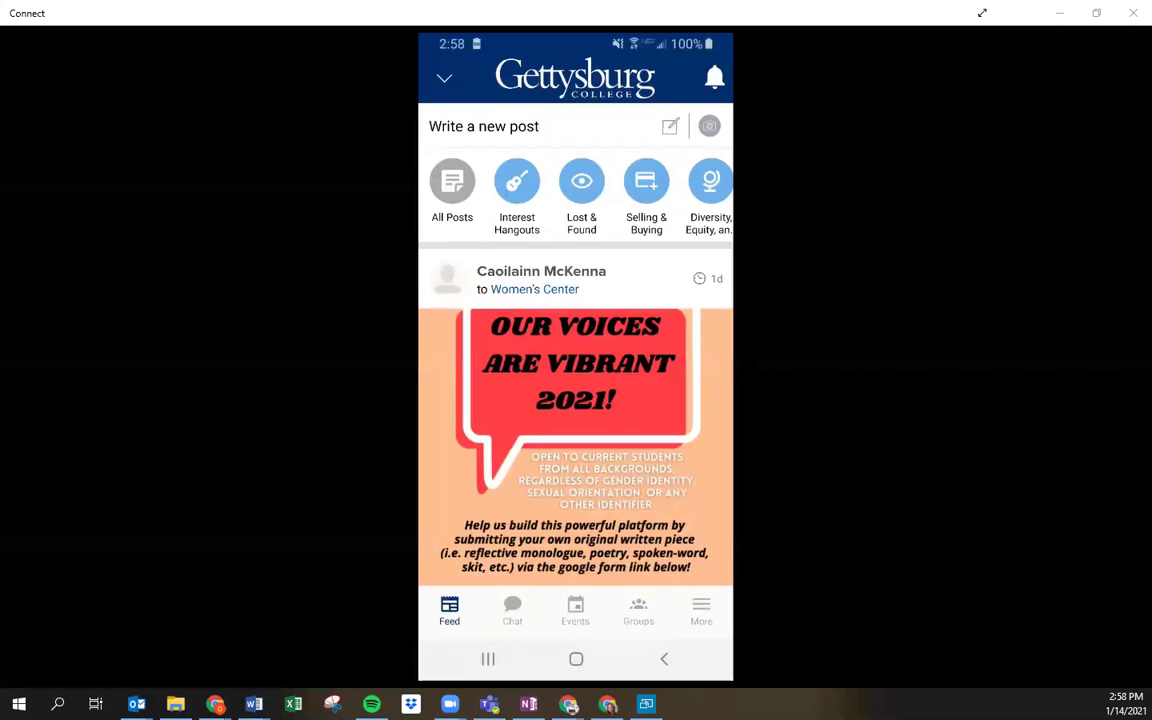
Step: Scroll through the Events search results for 'meet the'
scroll(576, 400, "down", 1)
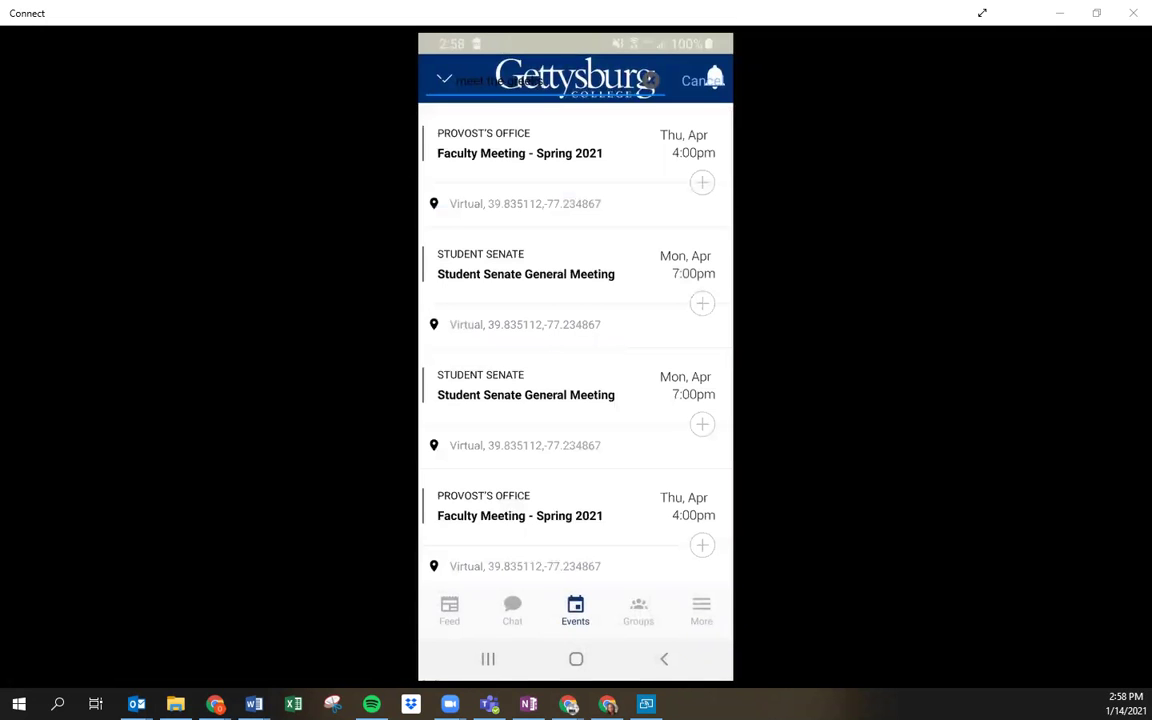
Step: Open the canceled Mar 18, 2021 Meet the Greeks/Keeping an Open Mind event and review its details
scroll(575, 340, "down", 10)
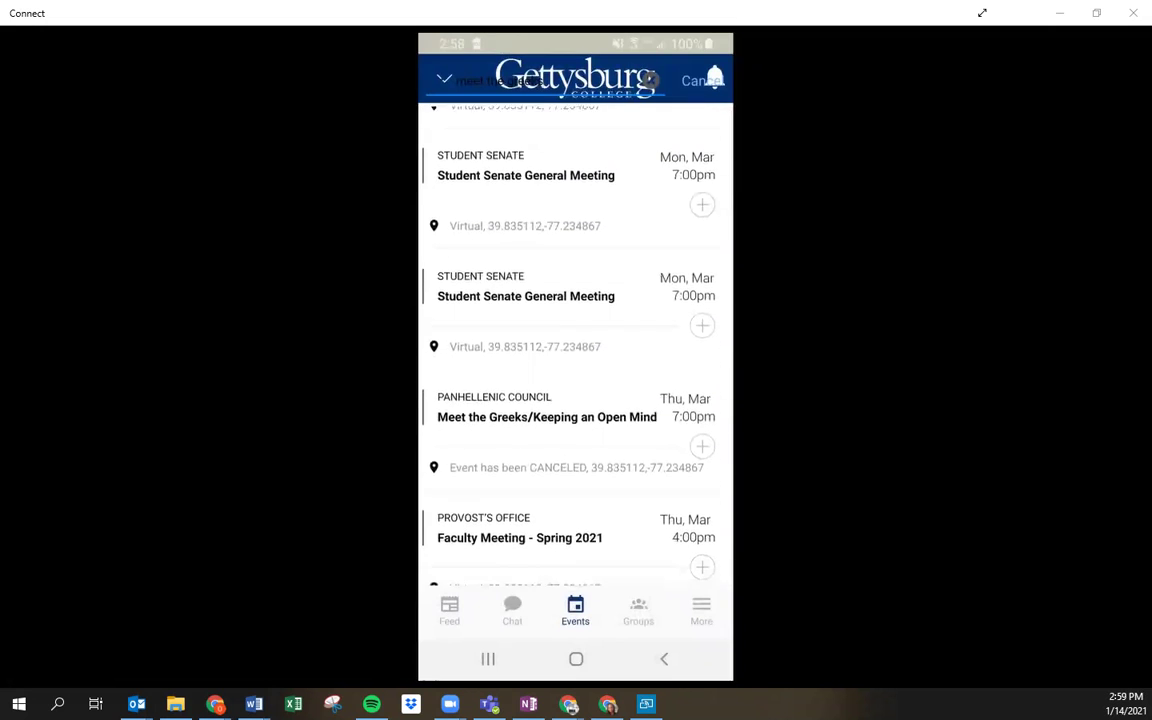
left_click(547, 412)
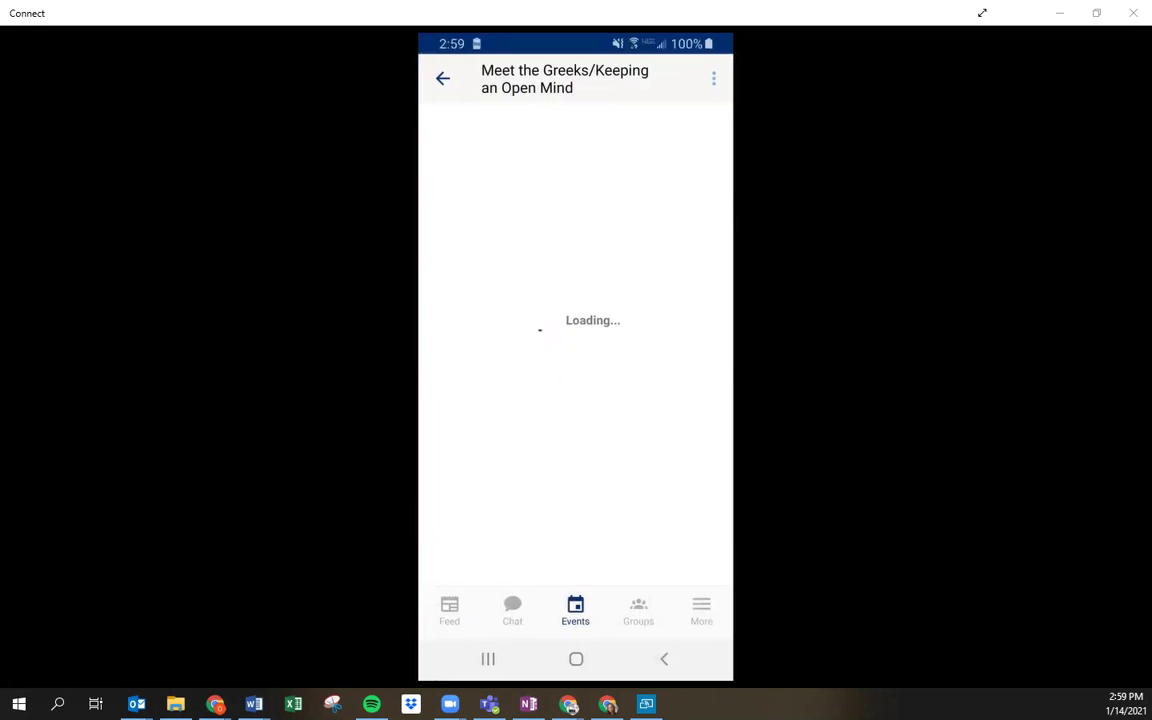
scroll(576, 343, "down", 2)
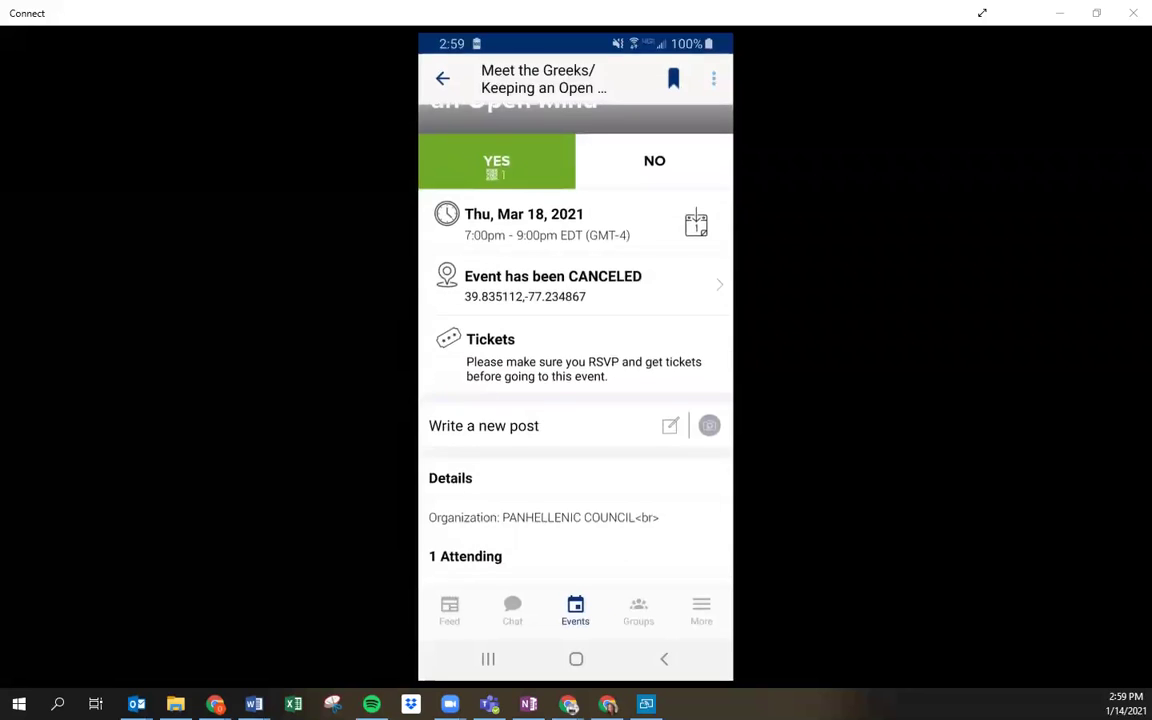
scroll(576, 360, "down", 1)
scroll(576, 360, "up", 3)
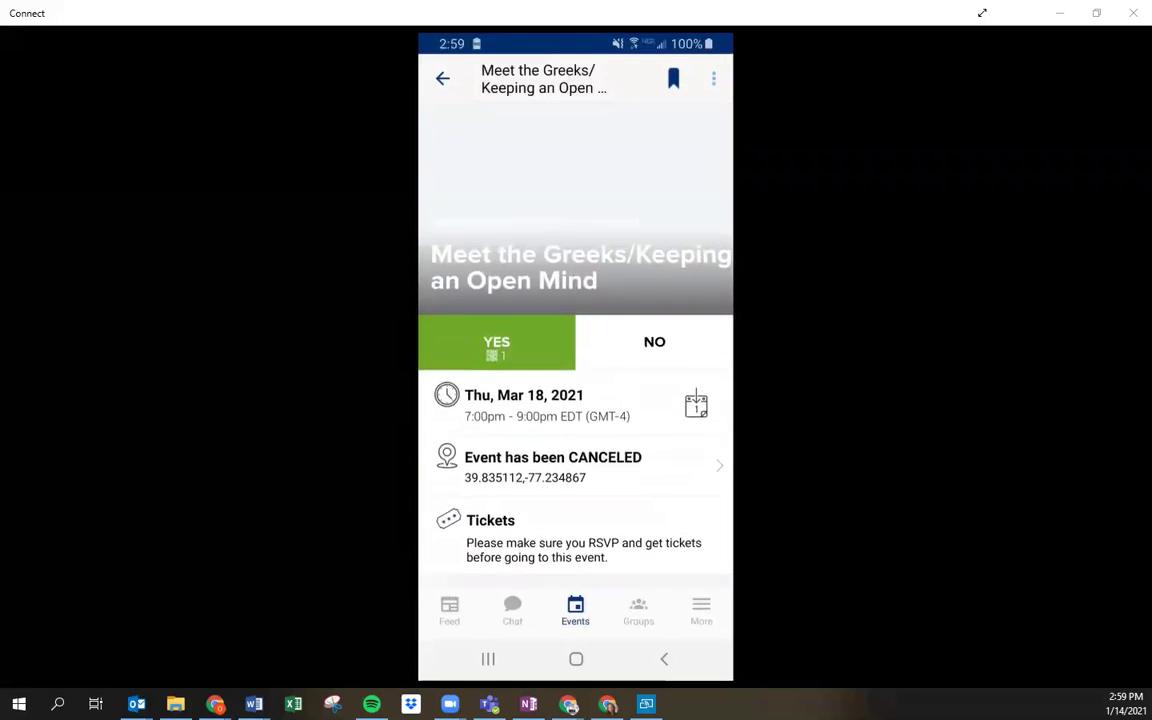
scroll(576, 360, "down", 3)
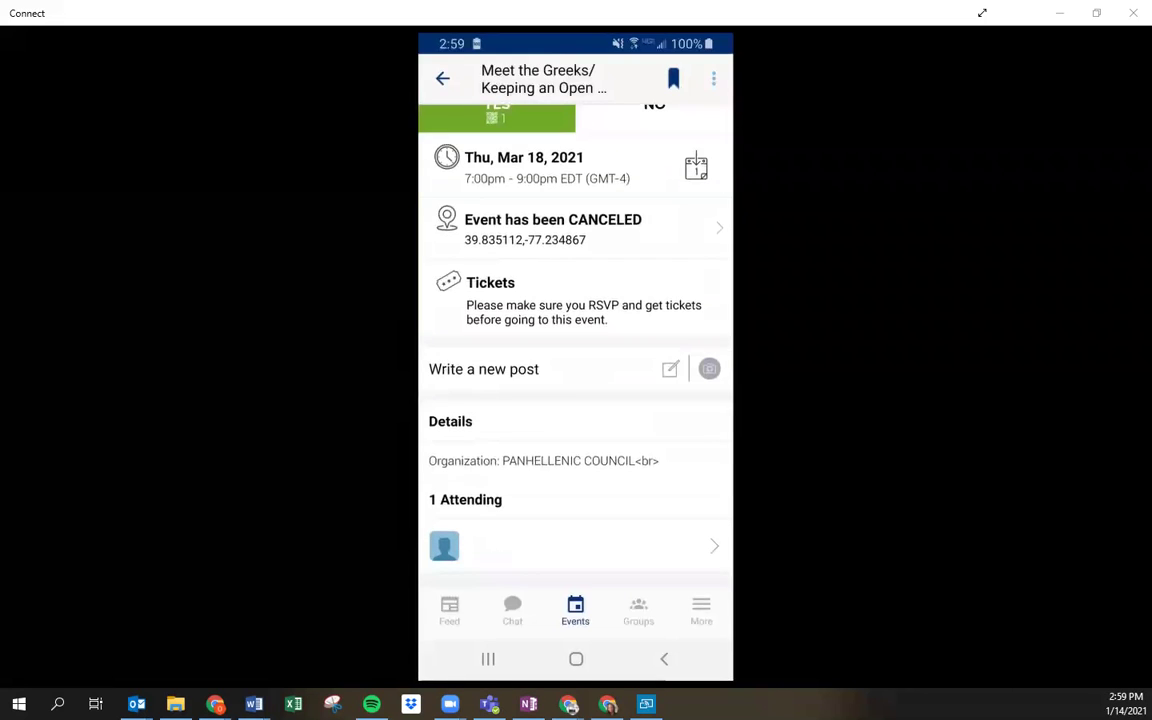
scroll(576, 360, "up", 3)
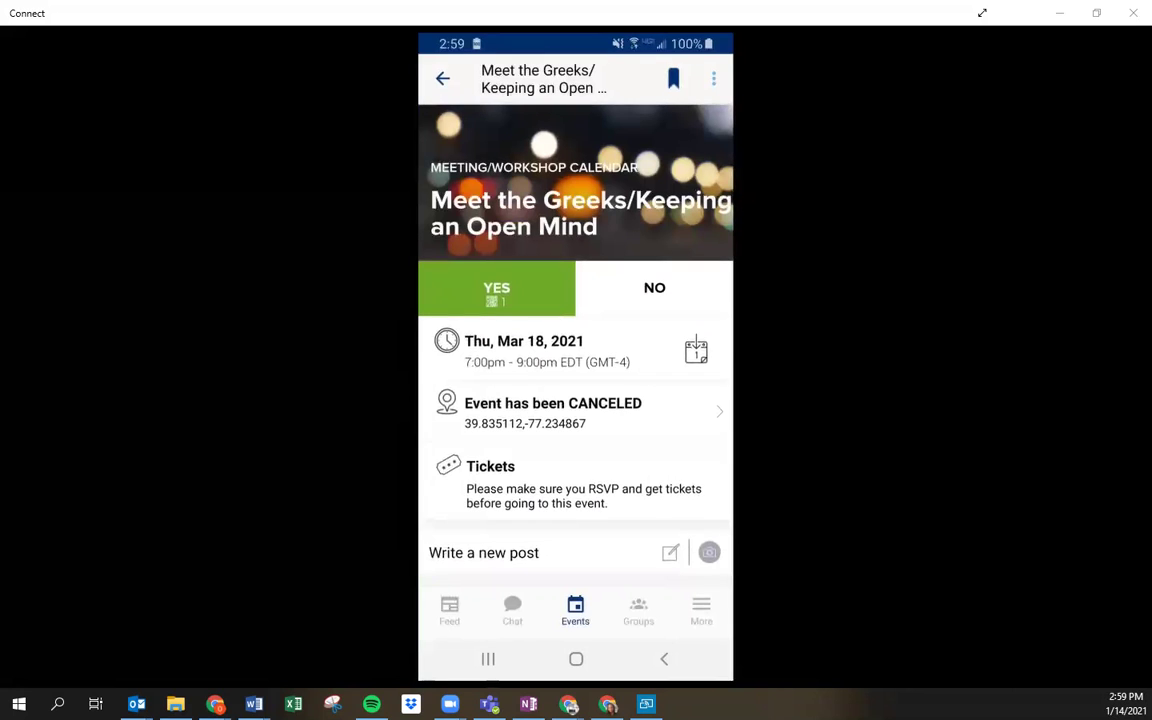
Step: Start attendee check-in for the Meet the Greeks event from its actions menu
left_click(714, 79)
left_click(632, 79)
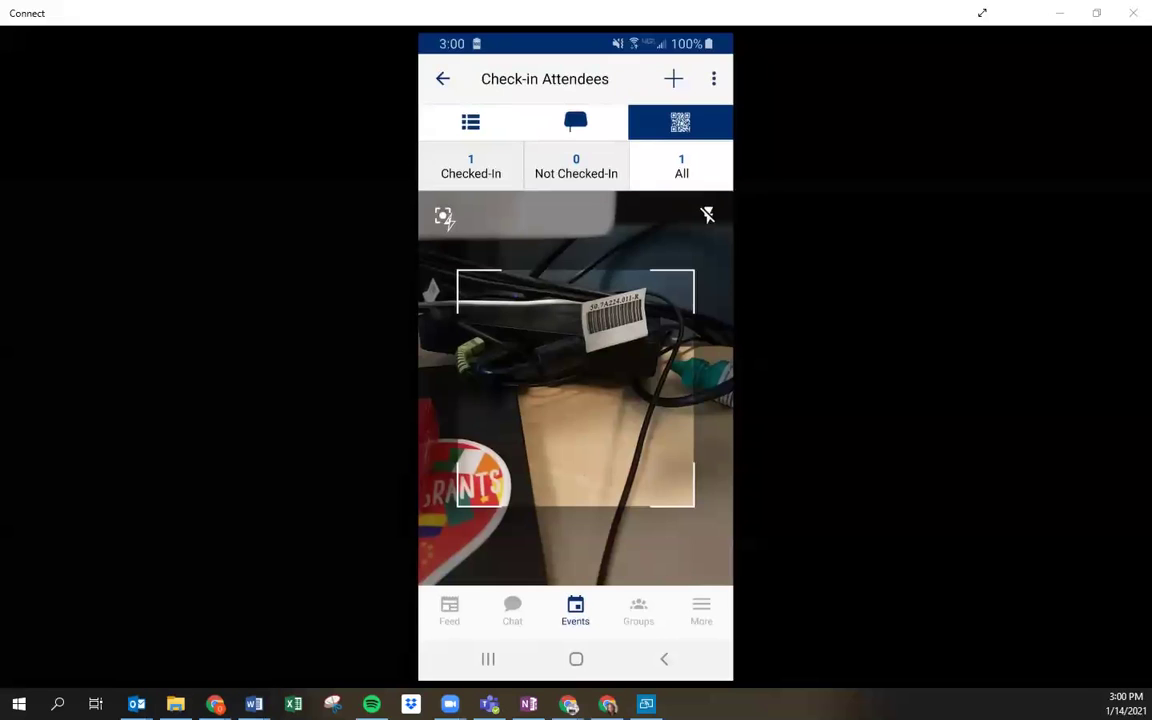
Step: Search the attendee list for 'kristin', clear the search, and go to the More menu
left_click(470, 122)
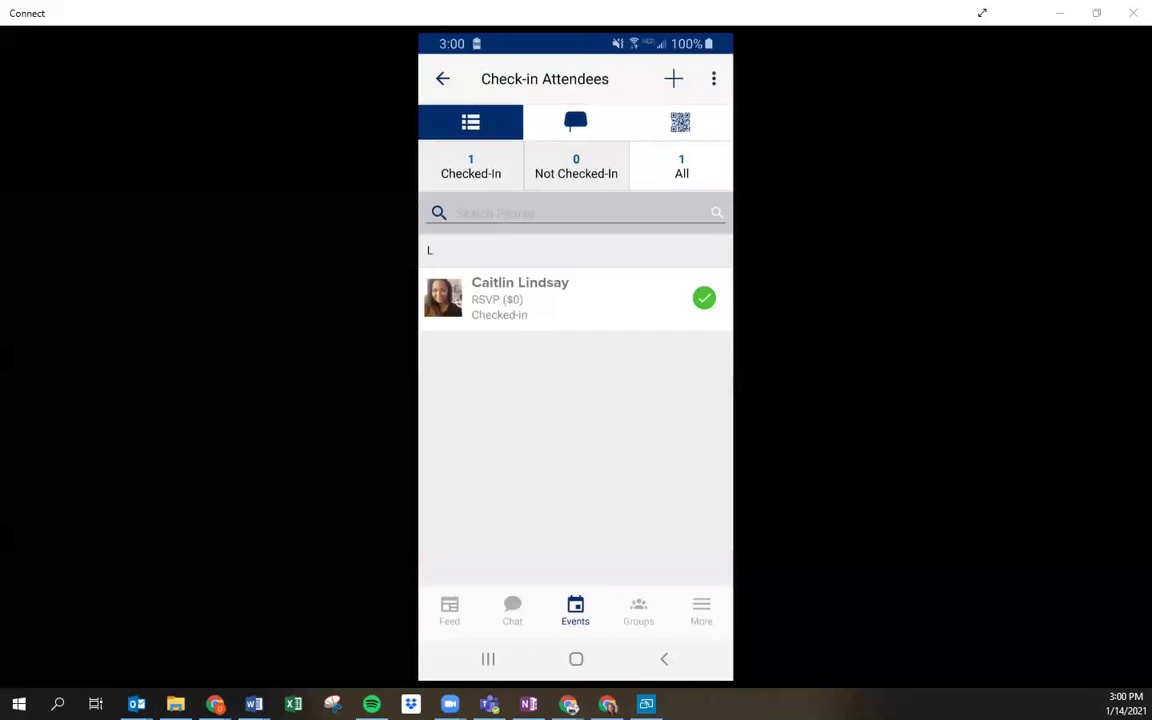
left_click(575, 212)
type("kris")
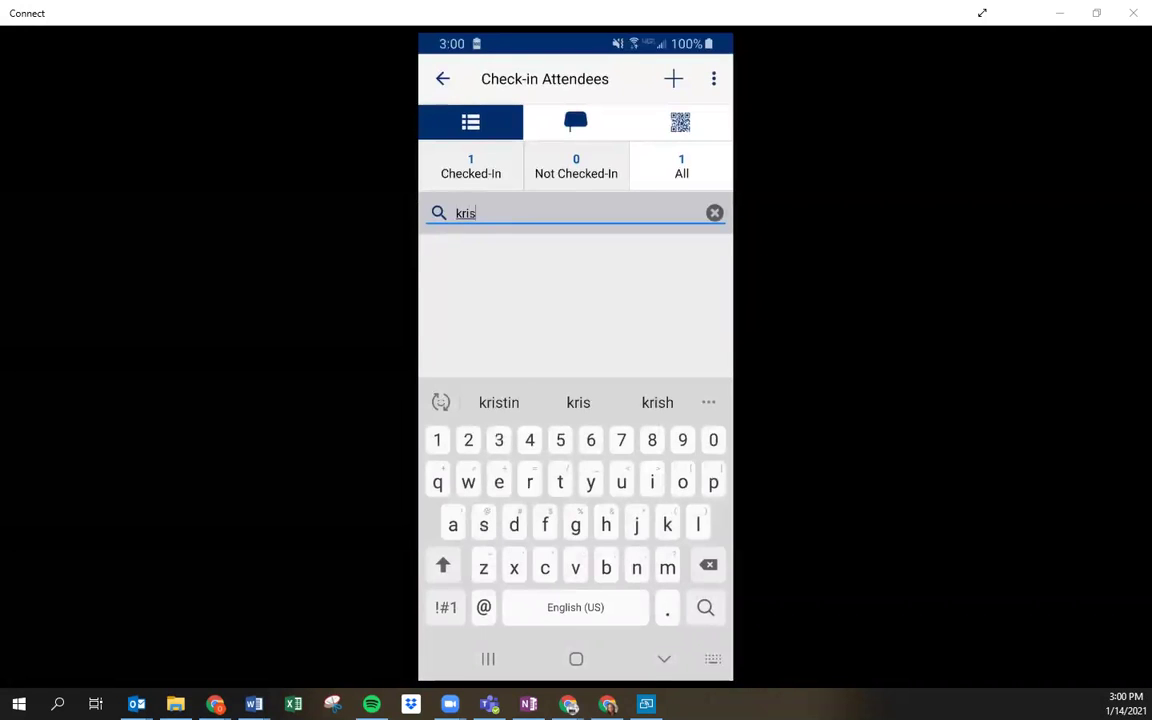
type("tin")
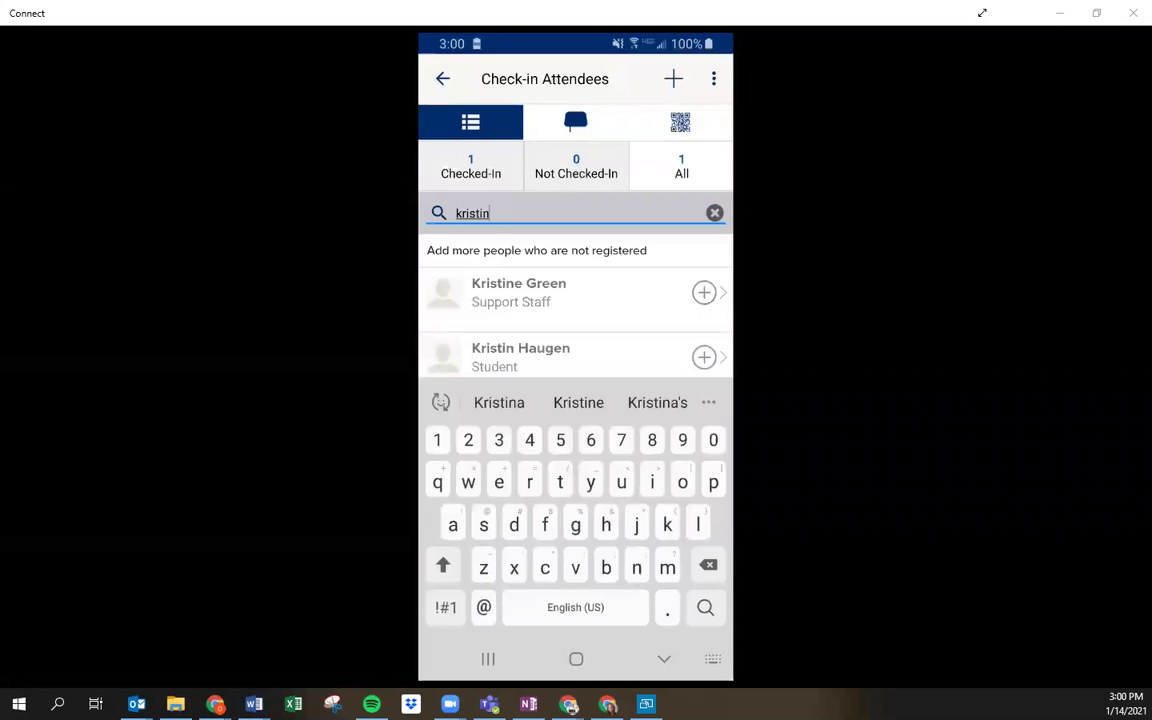
left_click(489, 213)
left_click(715, 213)
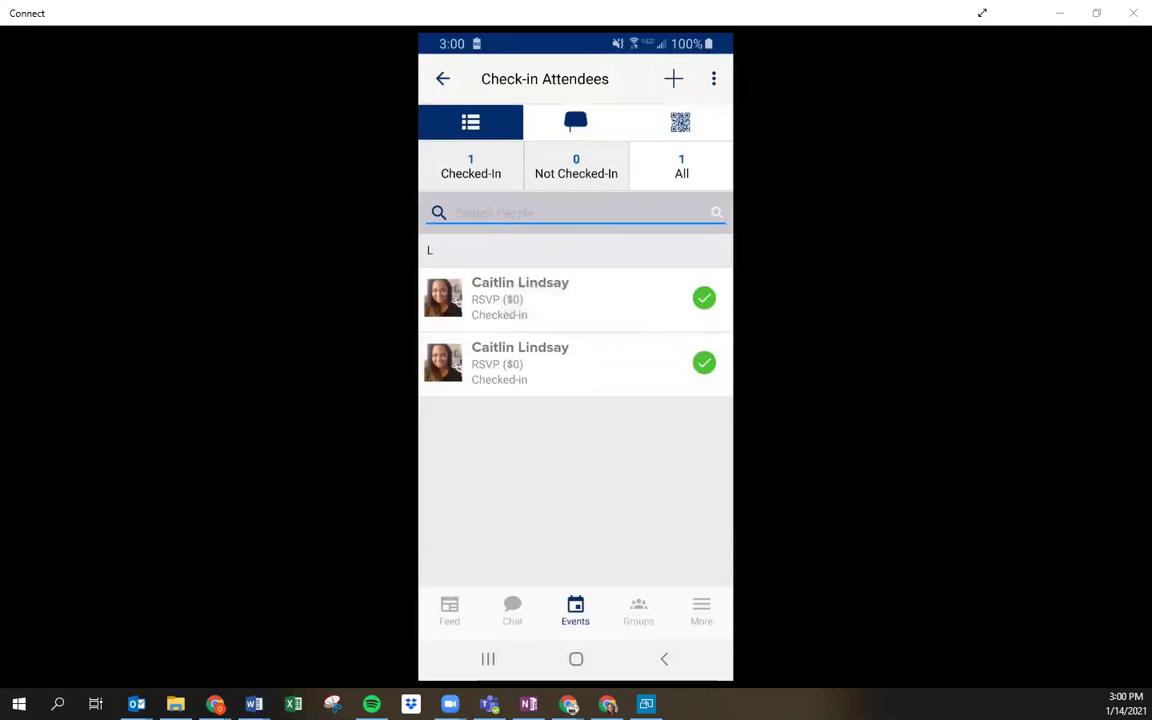
left_click(701, 610)
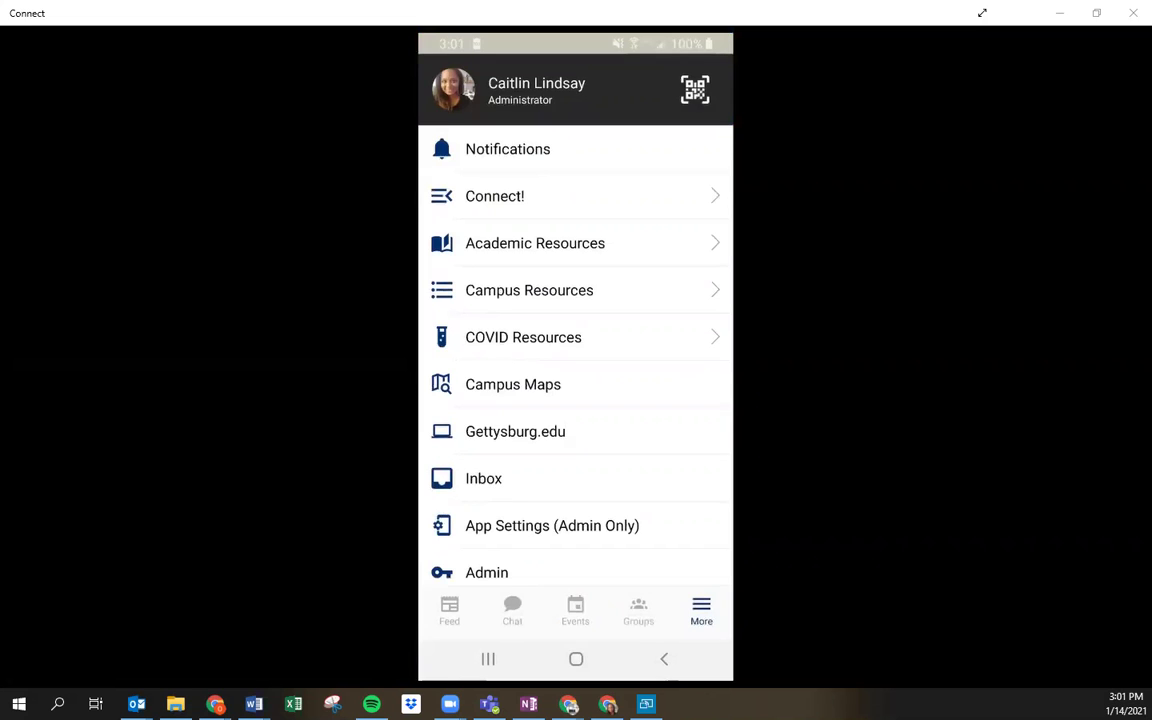
Step: Expand and collapse the Connect! section, then view the personal QR code page
scroll(575, 356, "down", 1)
scroll(575, 356, "up", 1)
left_click(494, 196)
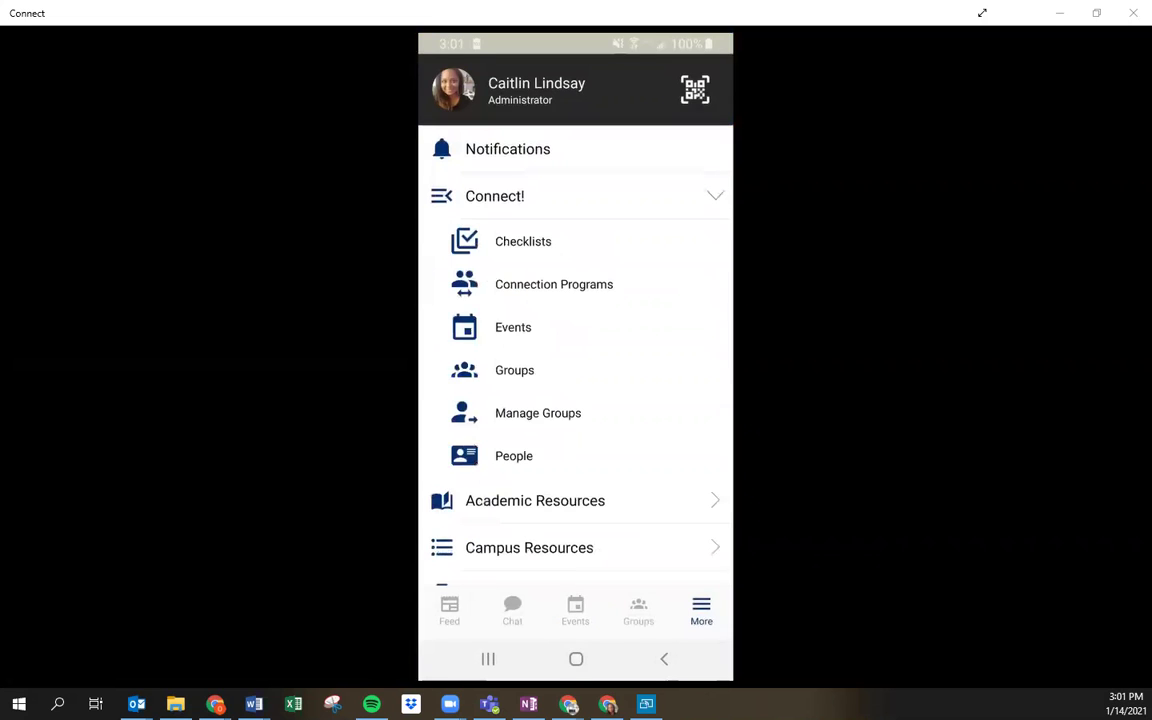
left_click(494, 196)
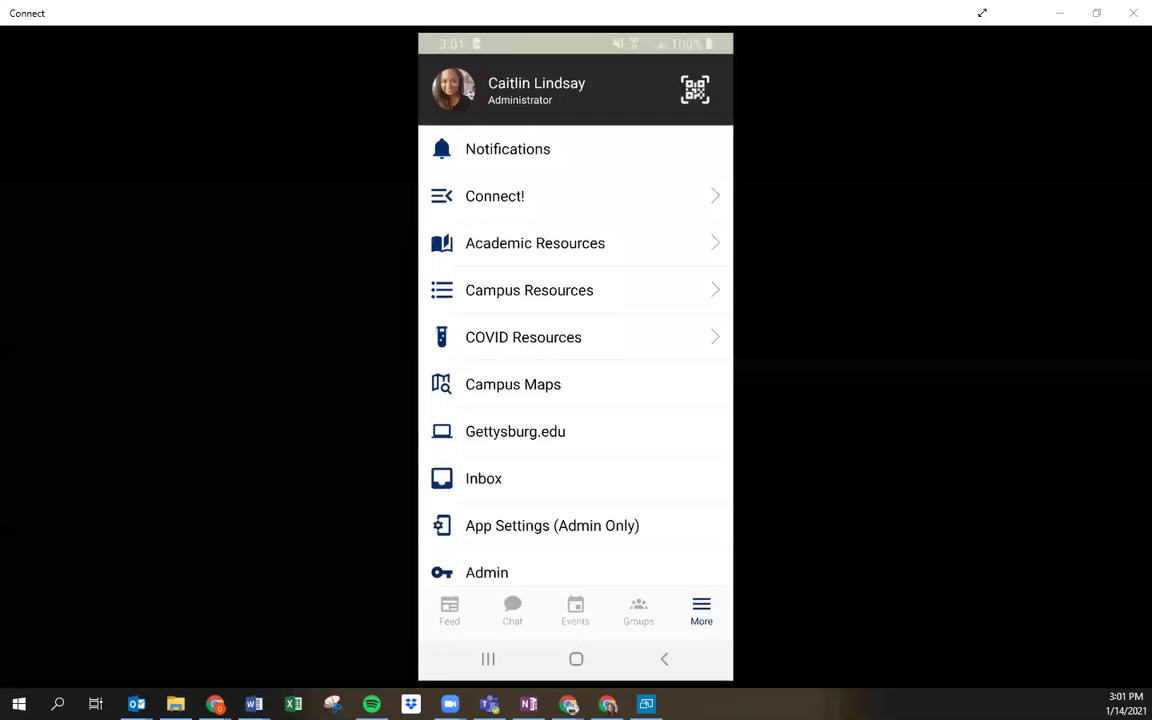
left_click(695, 90)
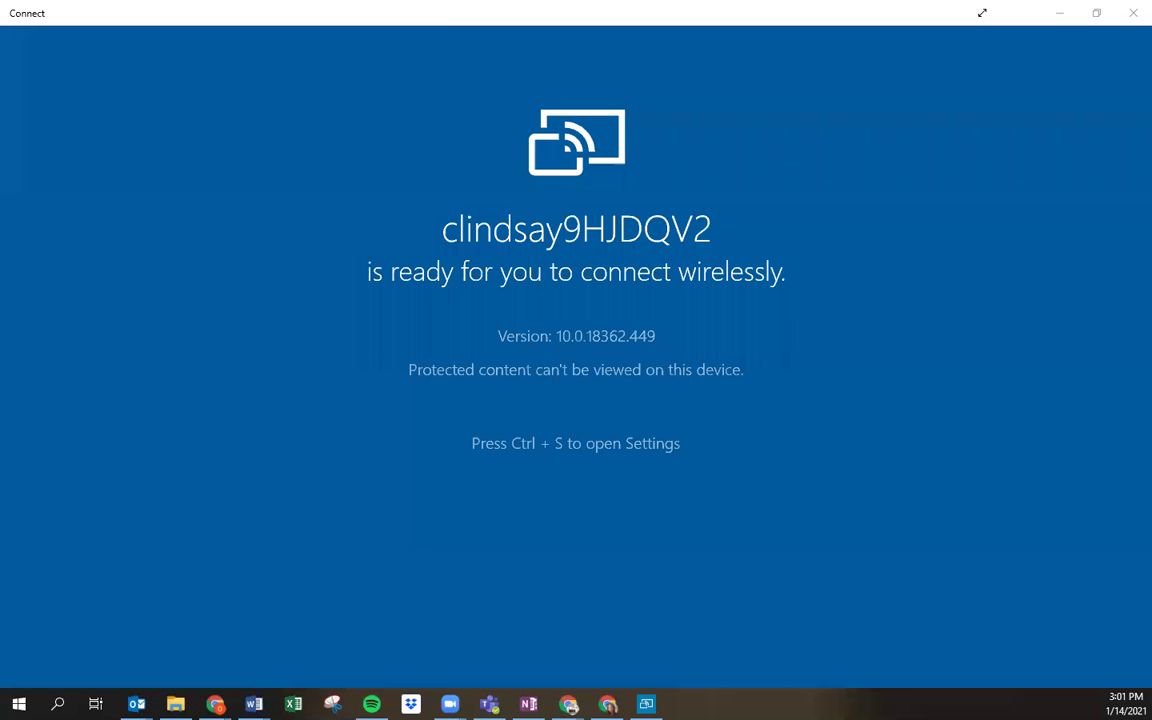
Step: Bring Chrome to the front on the CampusGroups Checklist Details tab
mouse_move(215, 704)
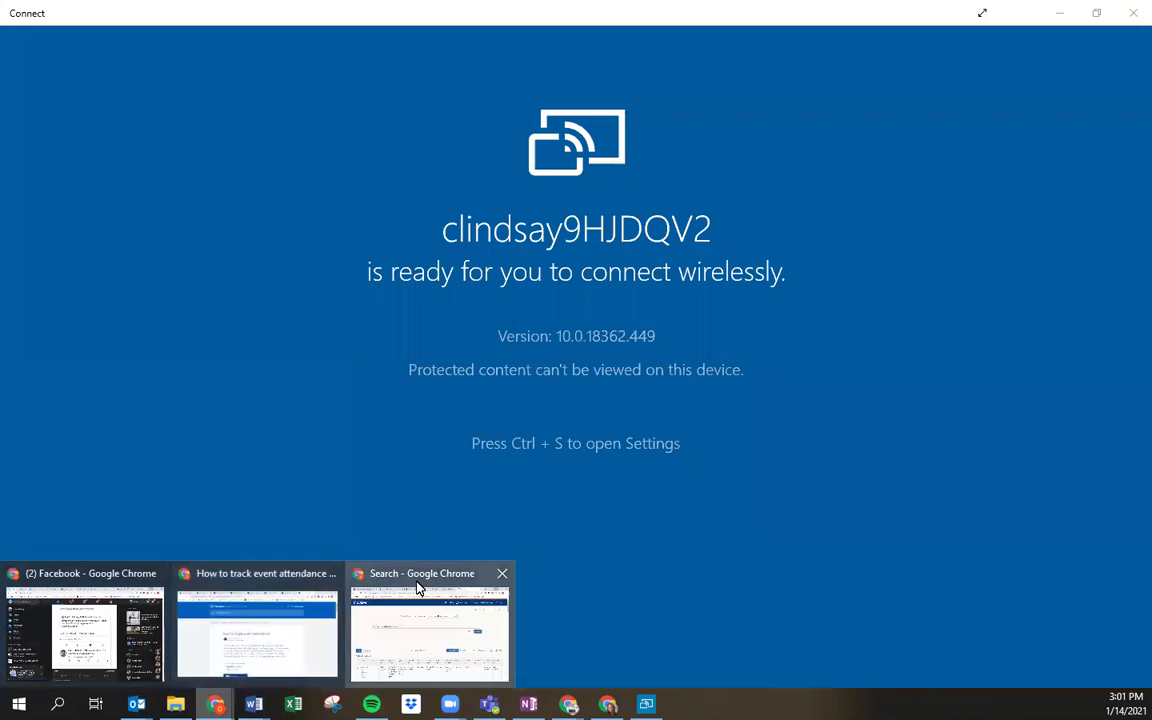
left_click(419, 588)
left_click(168, 13)
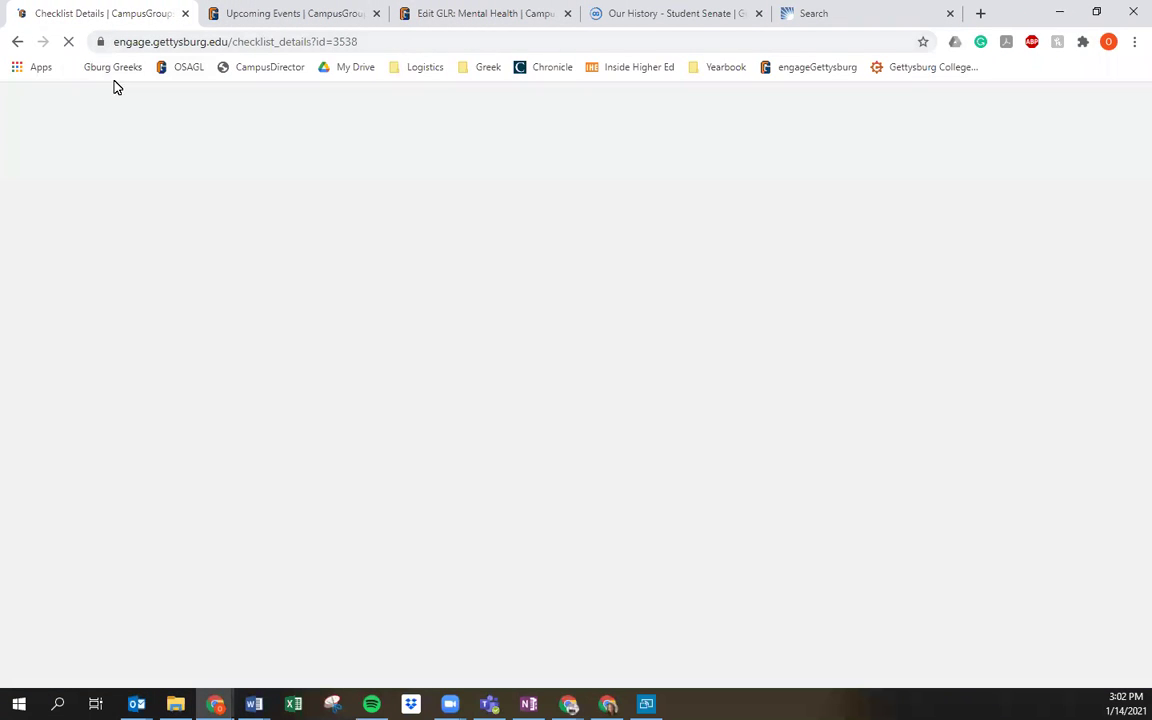
Step: Go from Home to the Panhellenic Council group's list of 21 upcoming events
left_click(214, 113)
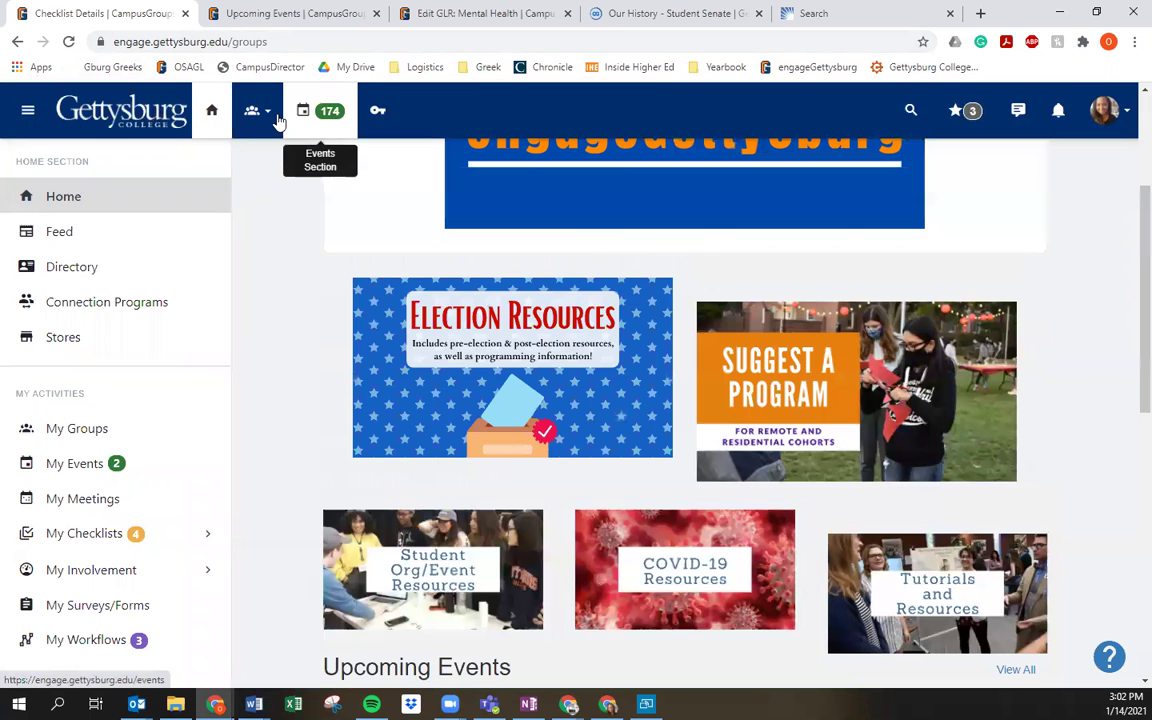
left_click(258, 111)
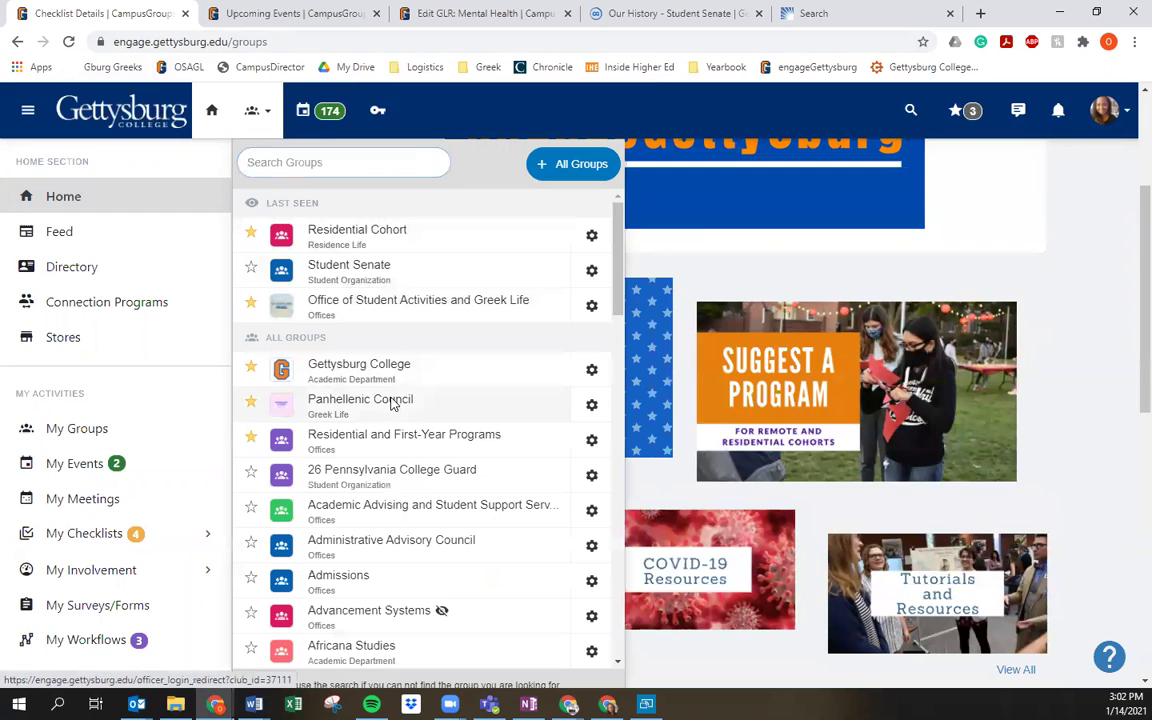
left_click(585, 330)
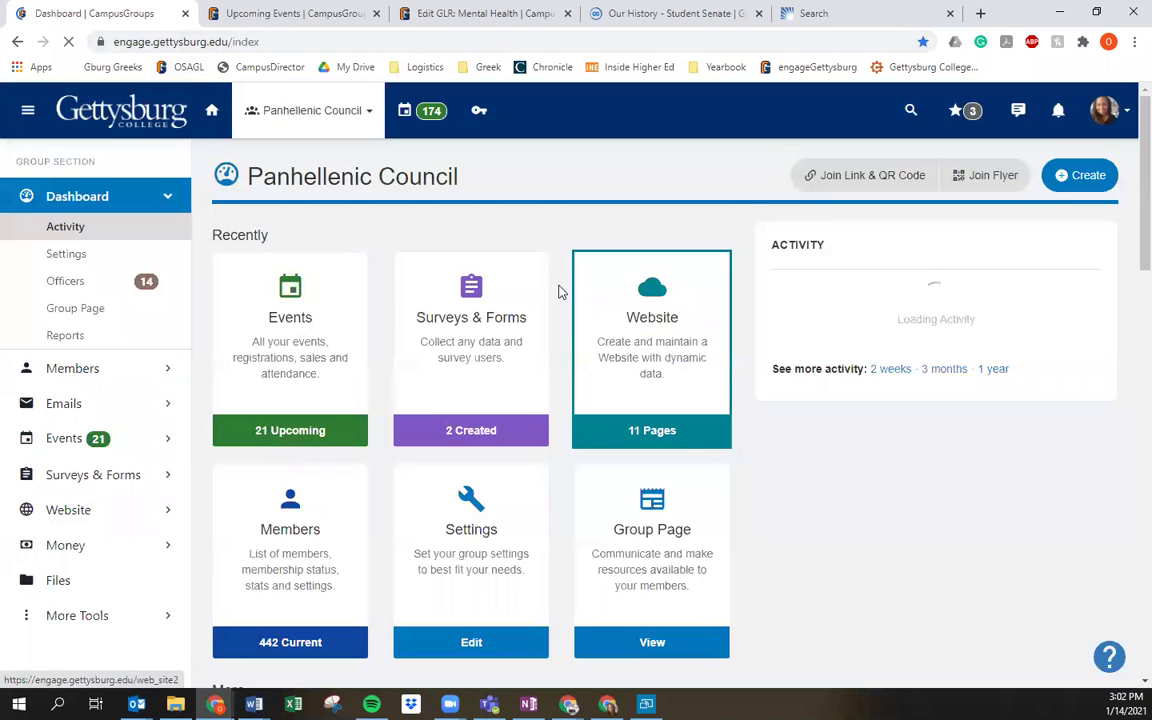
left_click(322, 372)
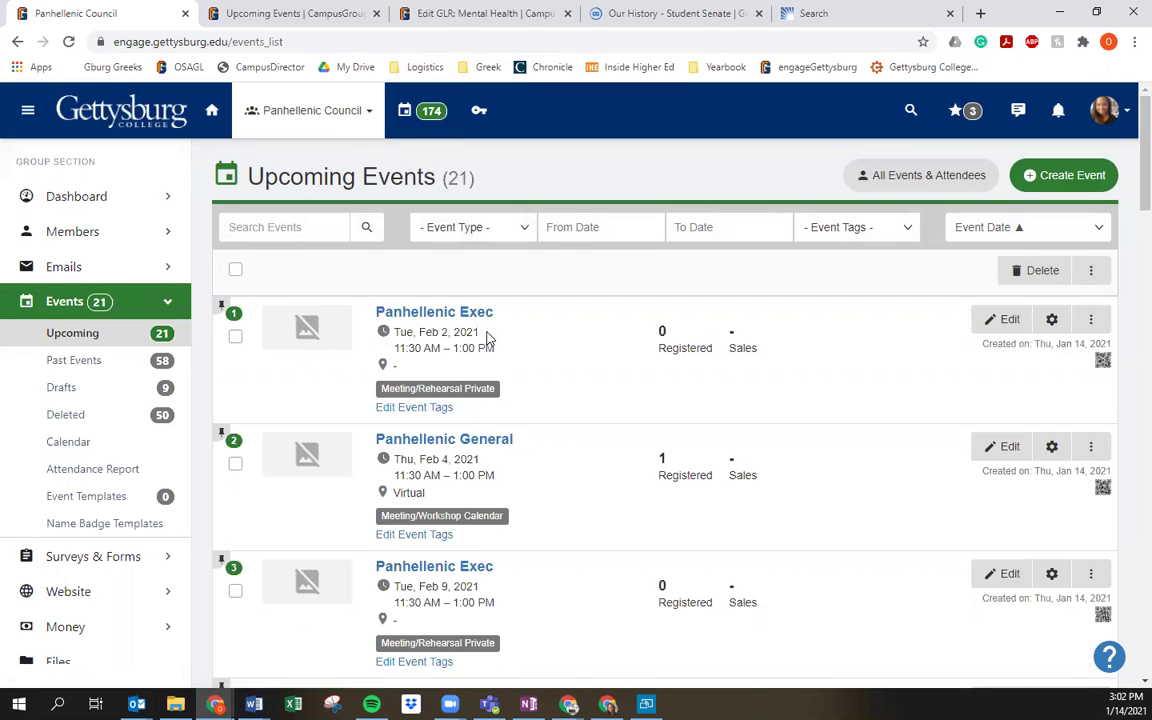
Step: Search the group's events for 'mee' and open Meet the Greeks' management page
scroll(450, 330, "down", 2)
scroll(330, 260, "up", 2)
left_click(326, 228)
type("meet")
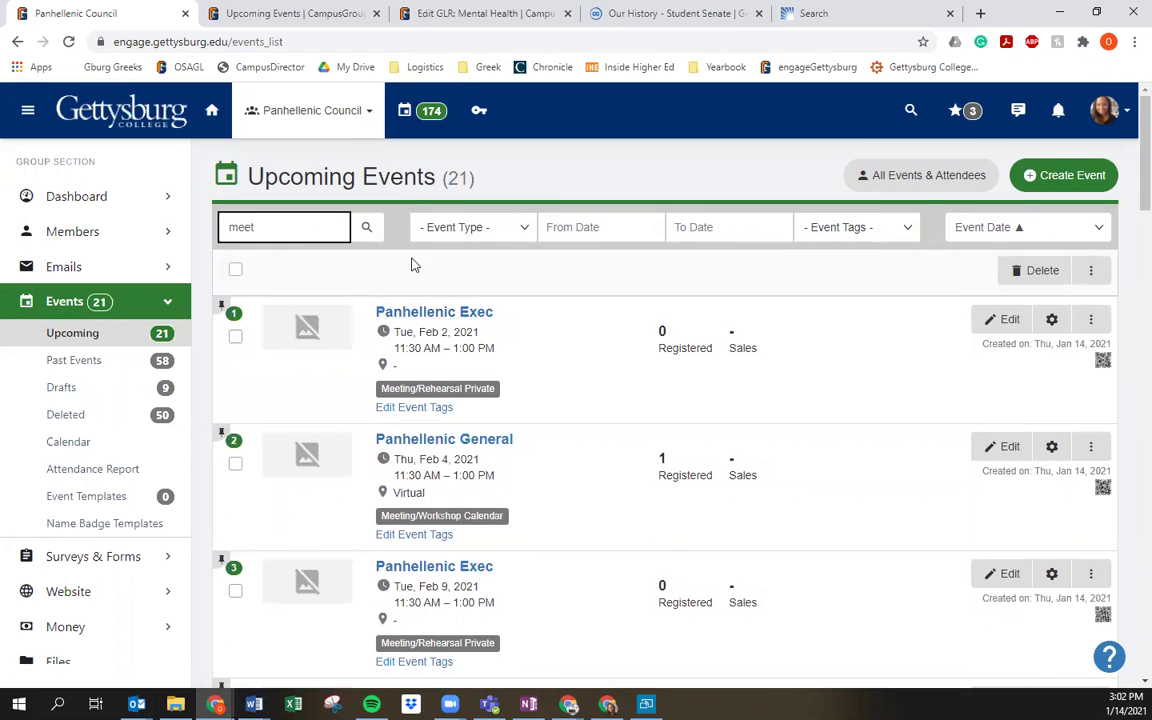
scroll(676, 490, "down", 14)
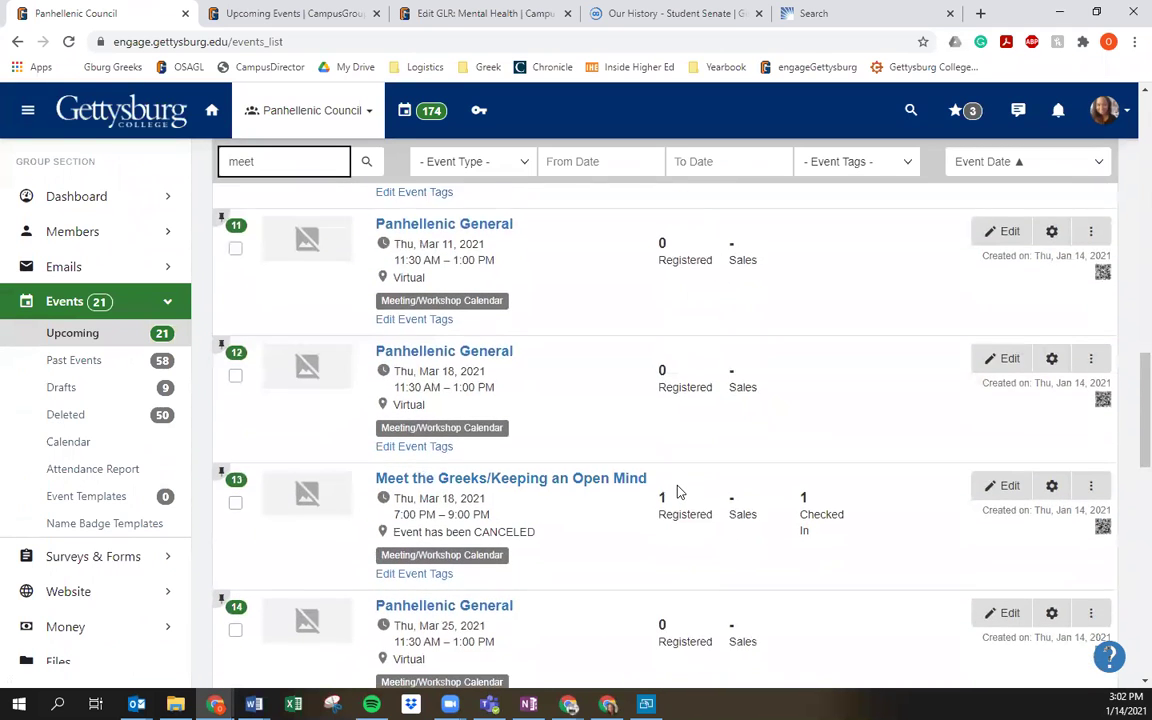
scroll(640, 460, "down", 1)
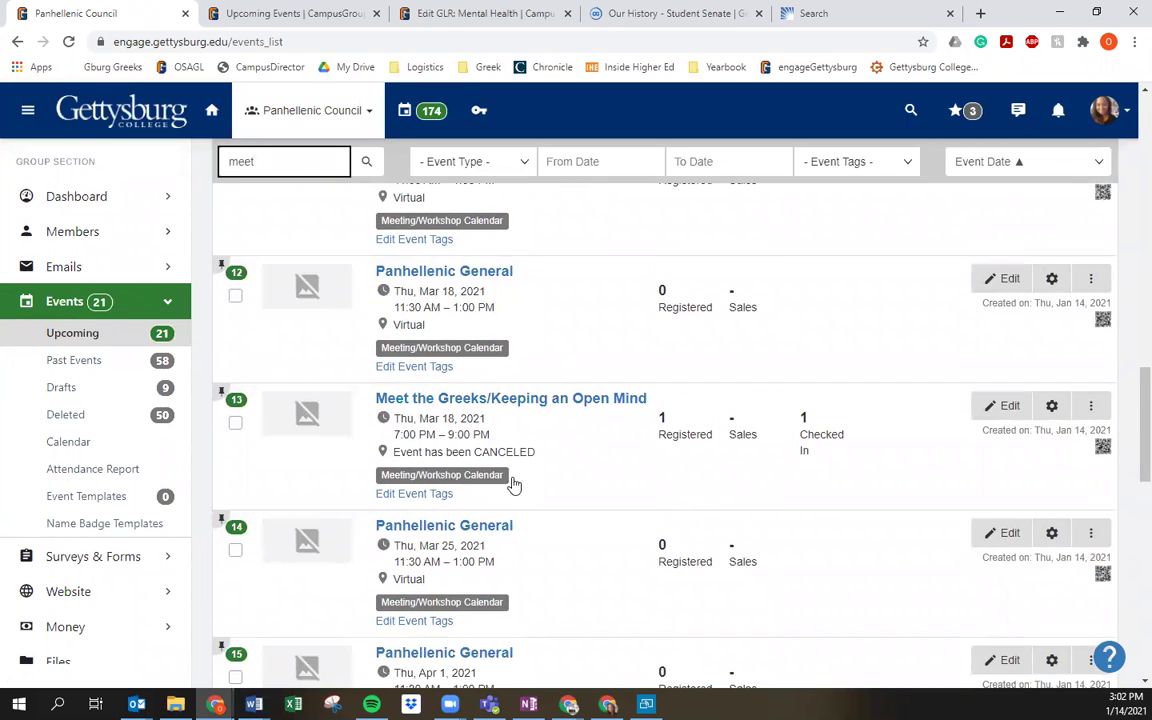
left_click(1052, 407)
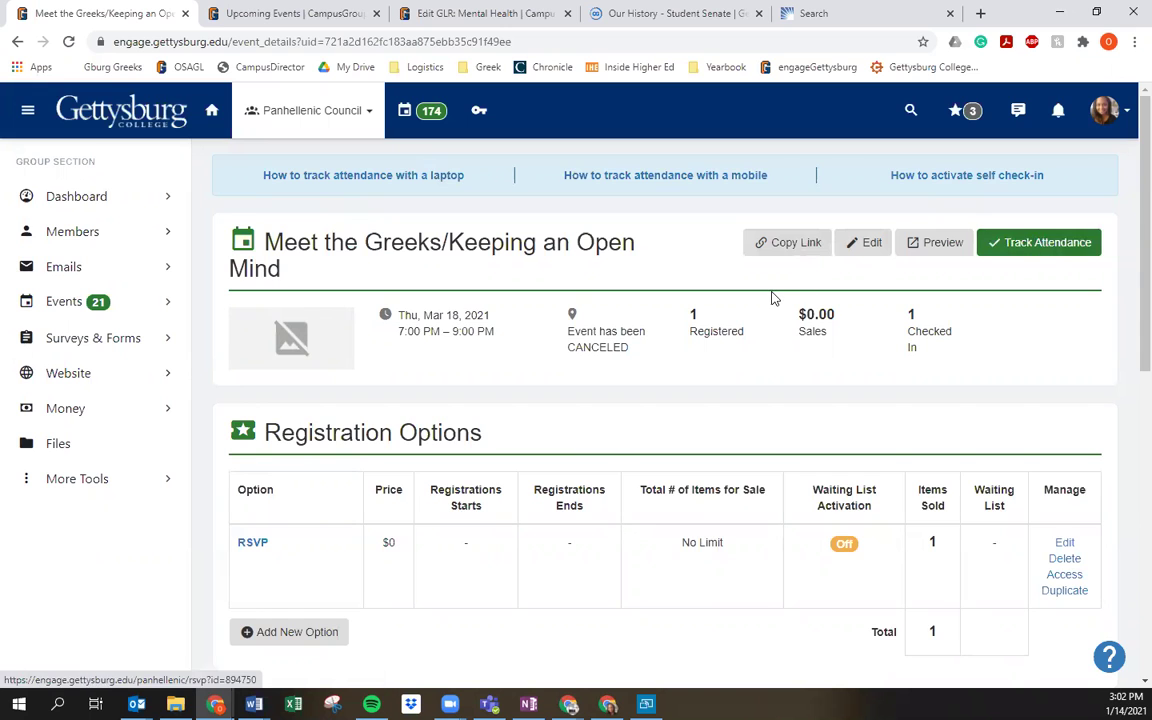
scroll(771, 297, "down", 3)
scroll(771, 297, "down", 4)
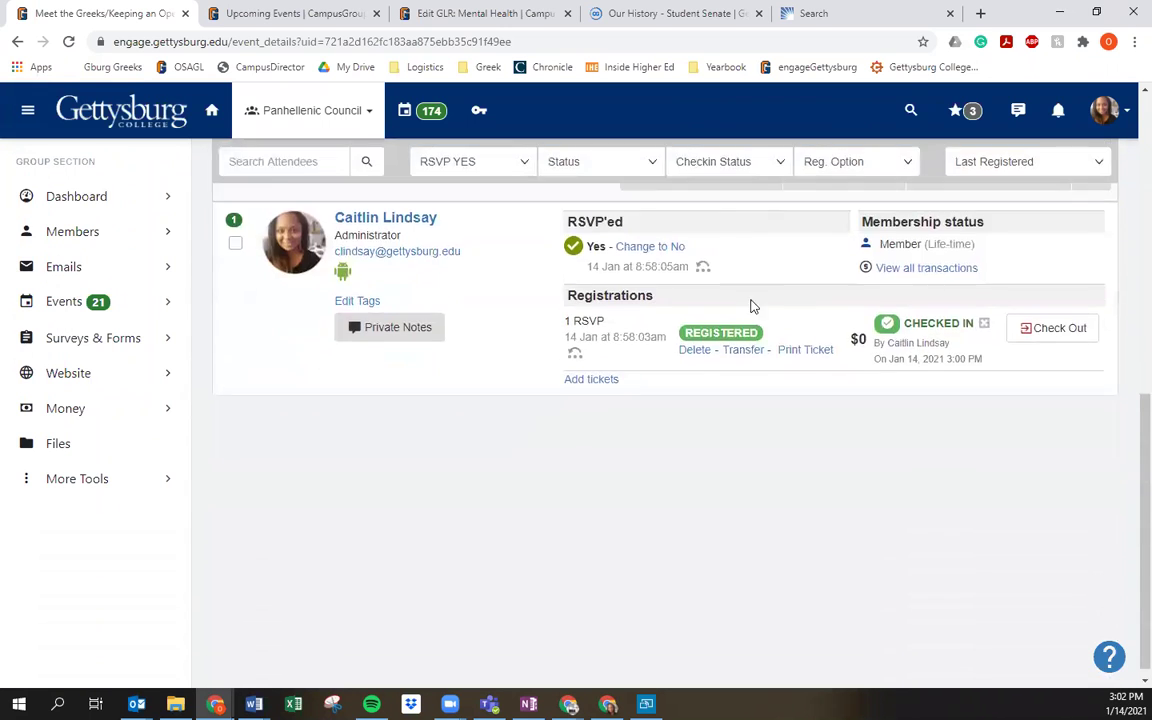
scroll(255, 383, "up", 1)
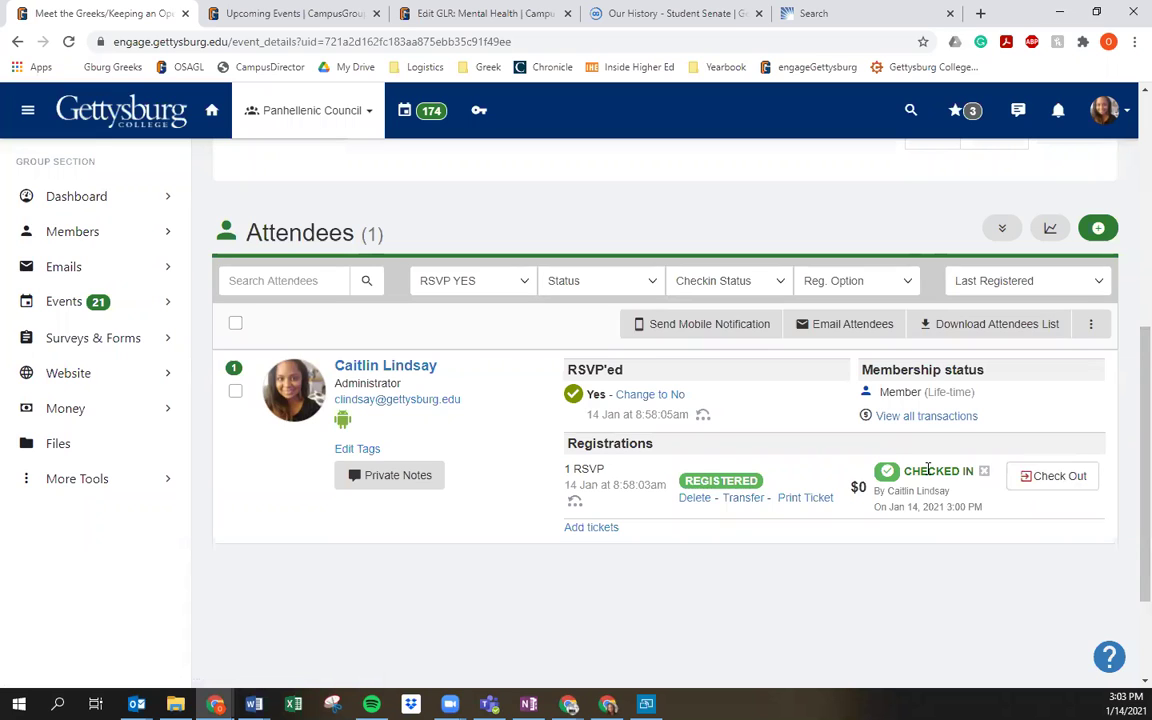
scroll(732, 271, "up", 6)
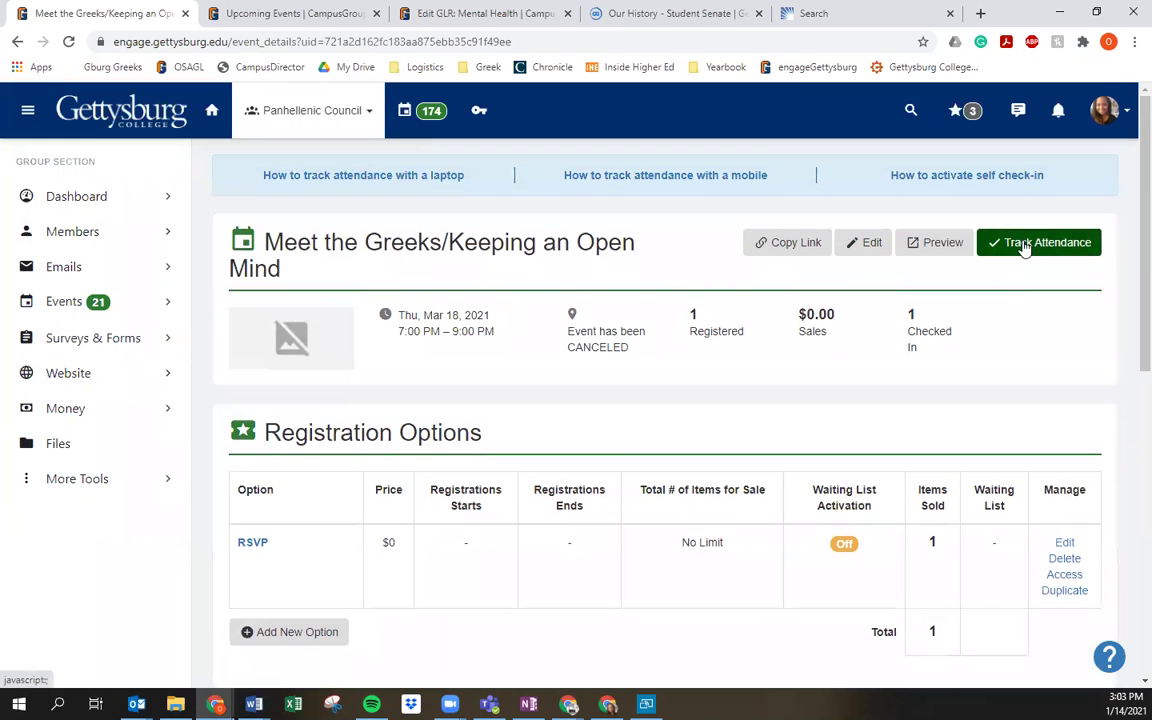
Step: Open Track Attendance and choose the self check-in QR code option
left_click(1024, 248)
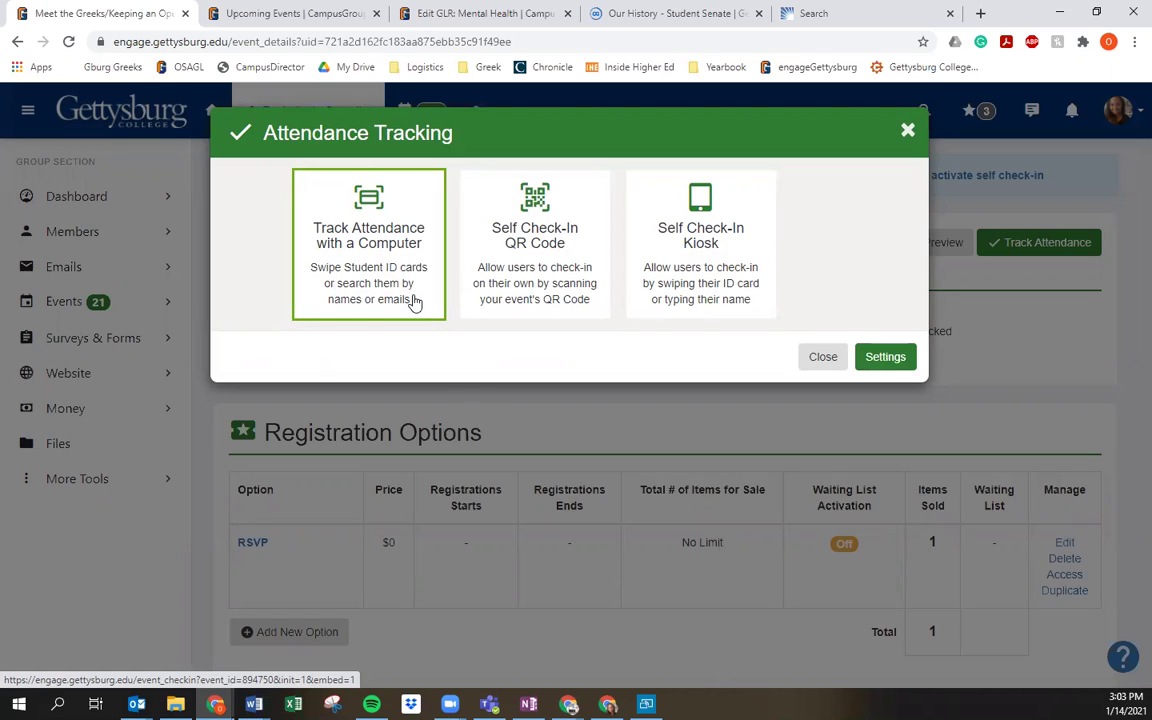
left_click(583, 304)
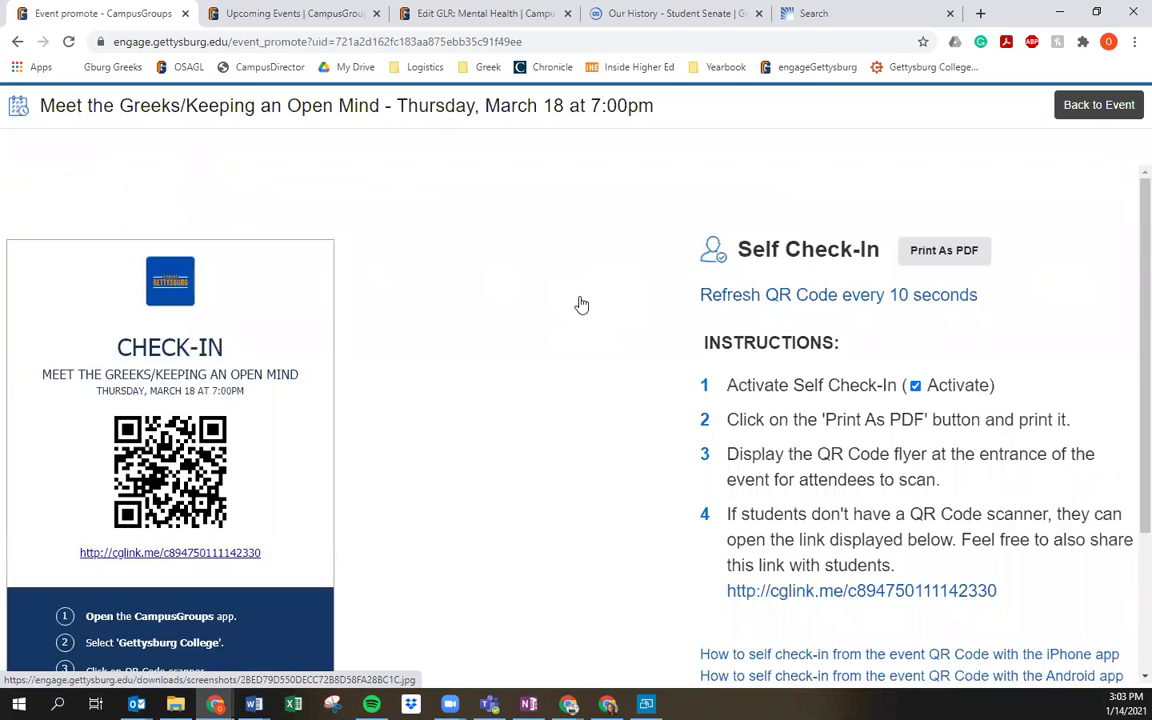
Step: Read through the self check-in QR flyer and instructions, then return to the event page
scroll(581, 304, "down", 2)
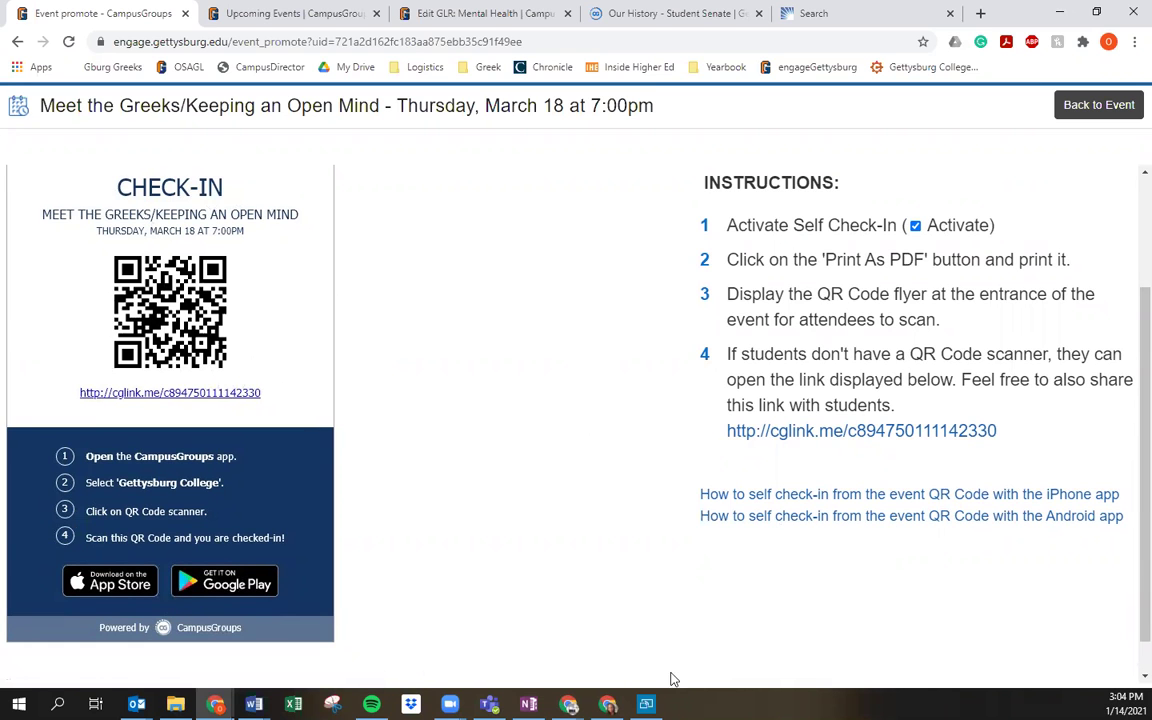
scroll(962, 535, "down", 1)
scroll(960, 537, "up", 2)
scroll(960, 537, "up", 1)
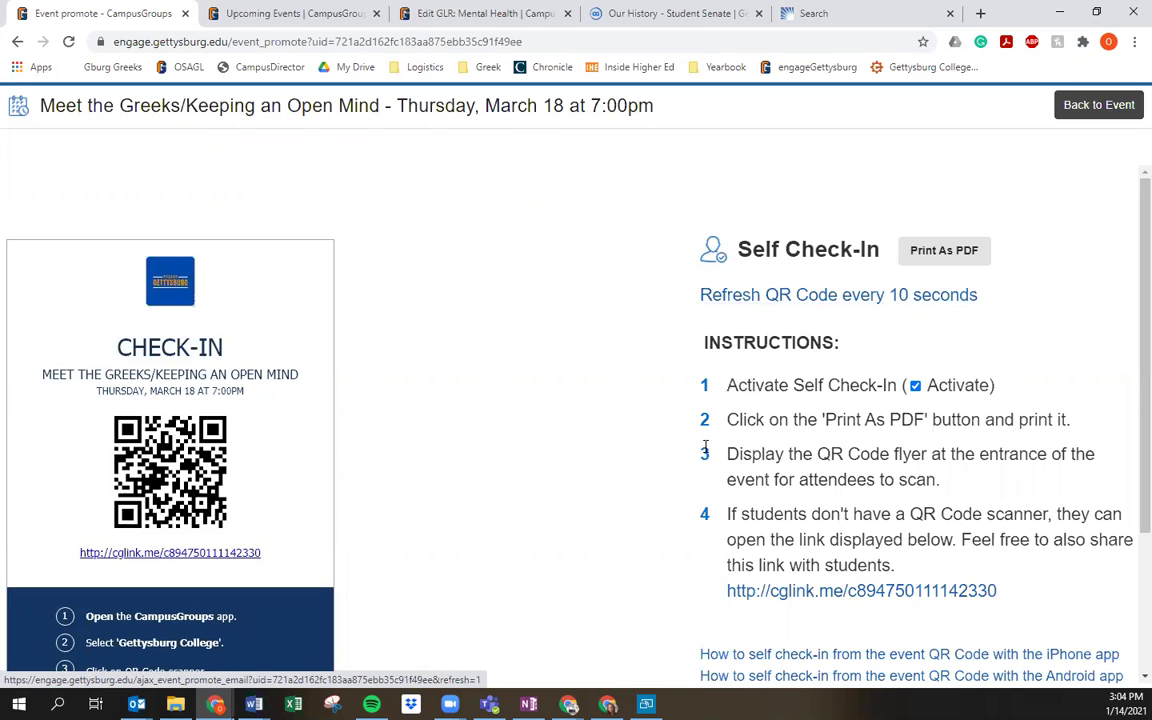
scroll(838, 543, "down", 1)
scroll(838, 543, "down", 1)
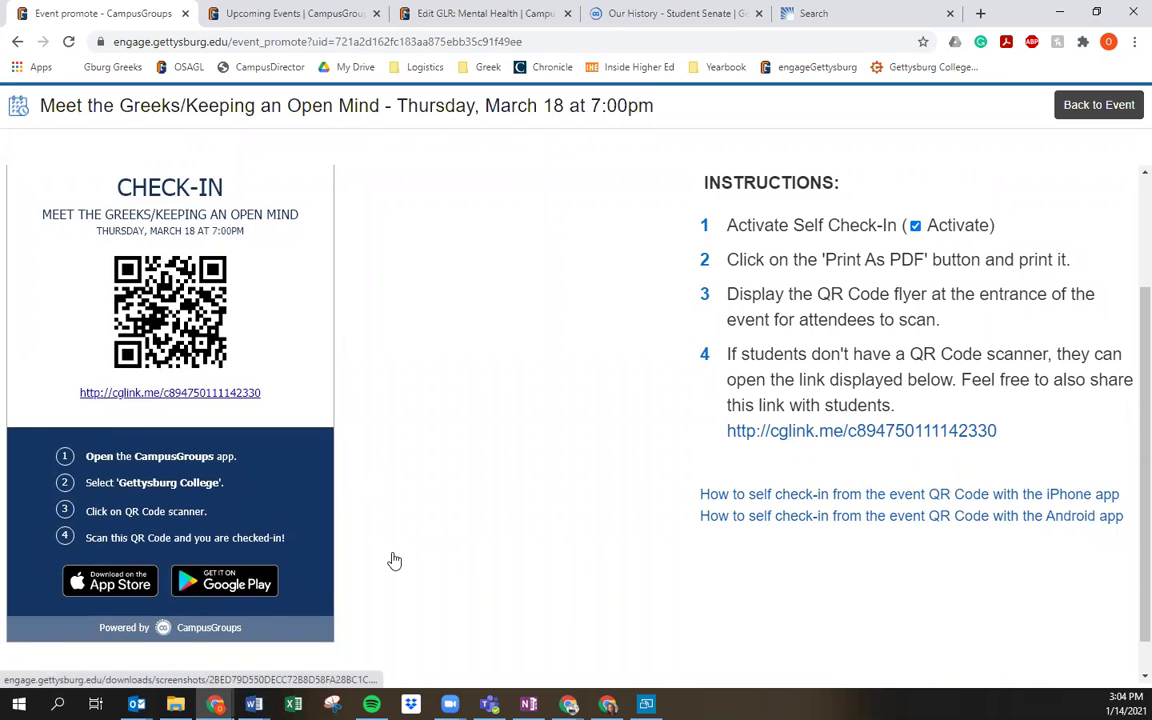
left_click(1097, 108)
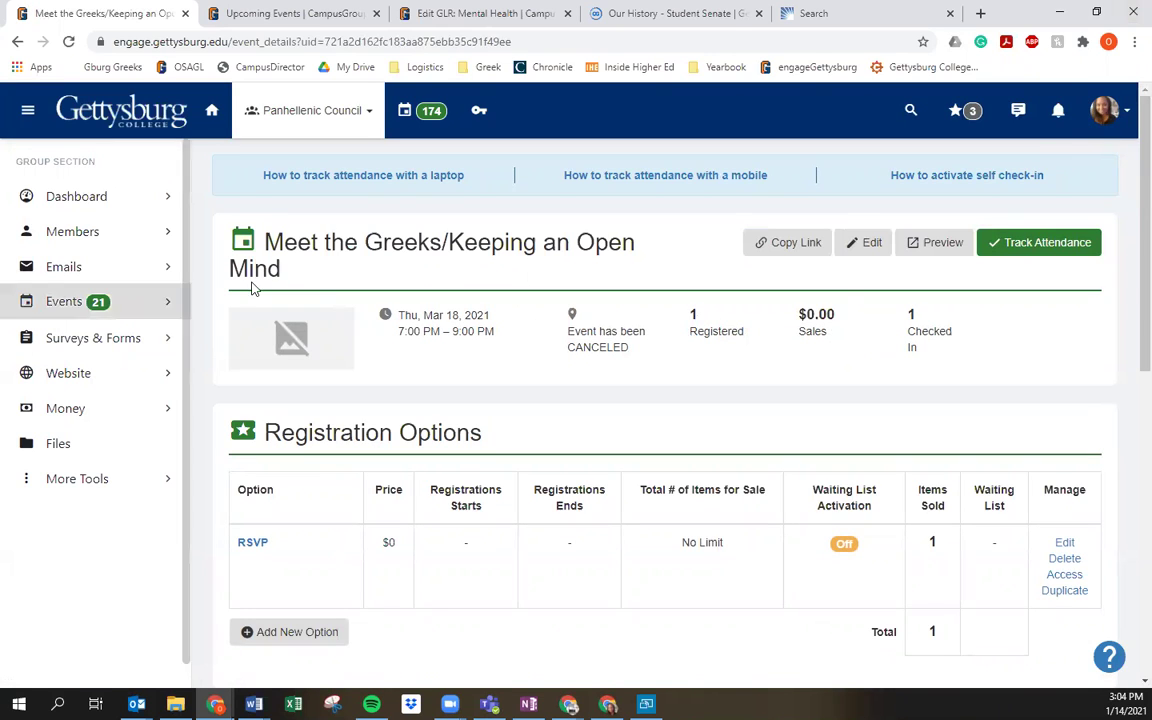
Step: Open the add-attendees dialog from the Attendees list and set Action to Check-In Attendees
scroll(829, 311, "down", 2)
scroll(829, 311, "down", 2)
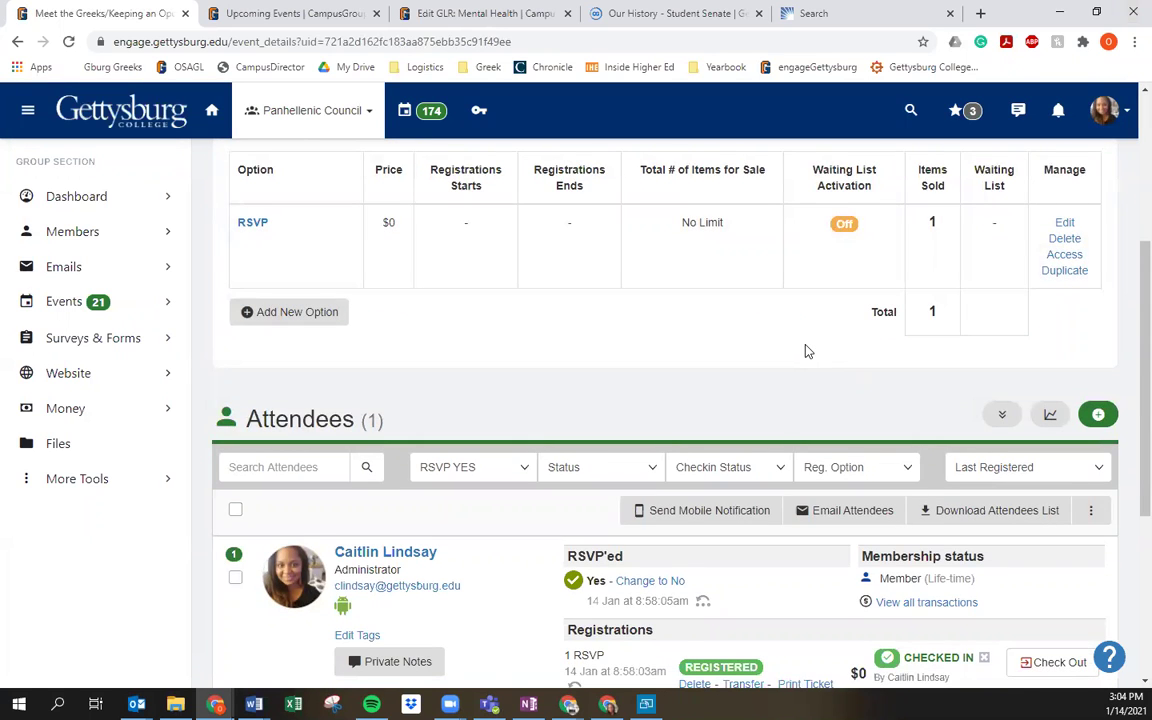
scroll(796, 389, "down", 1)
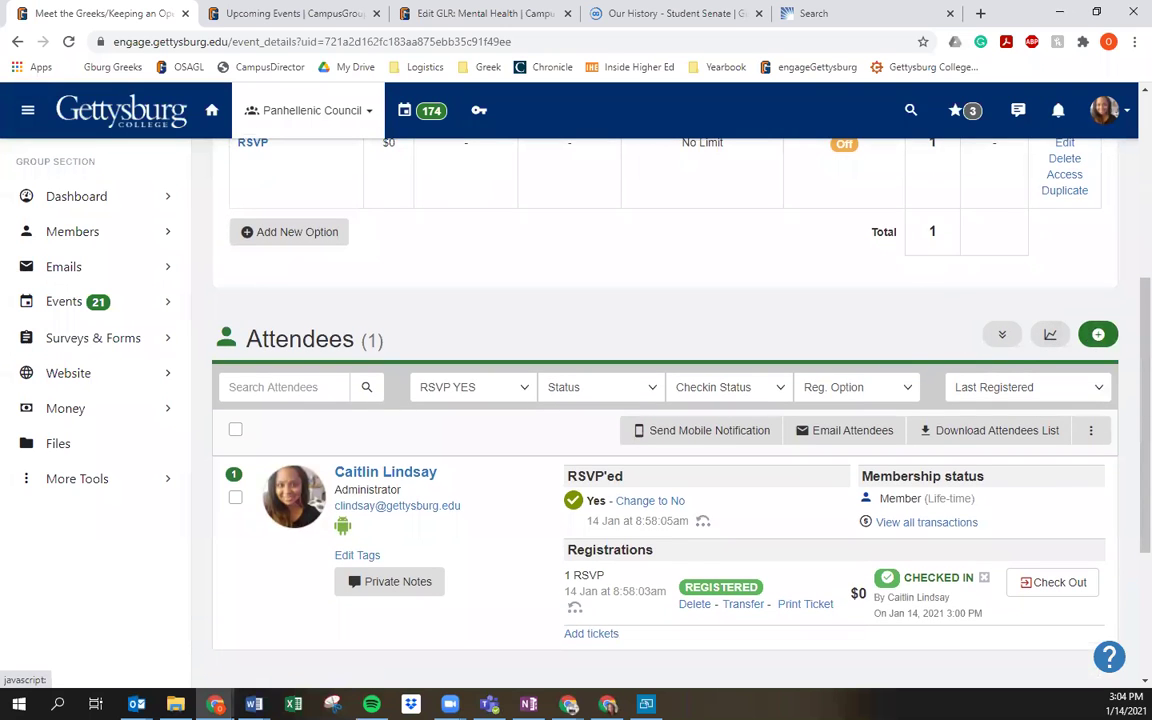
left_click(1104, 338)
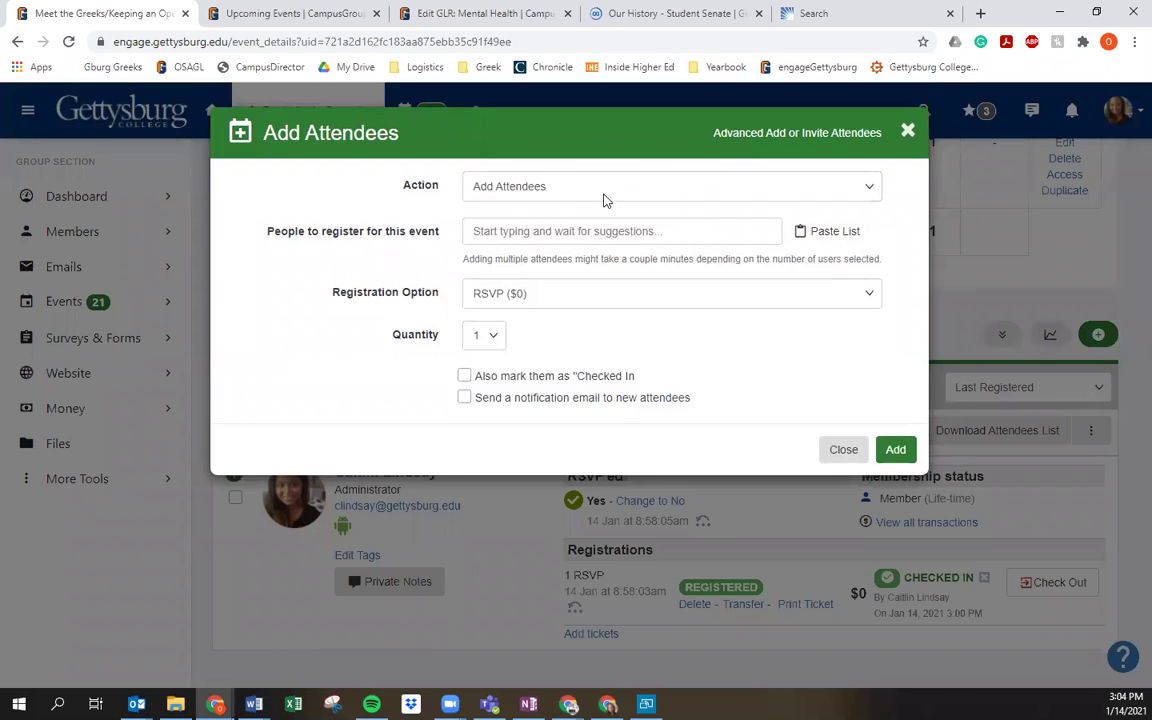
left_click(537, 226)
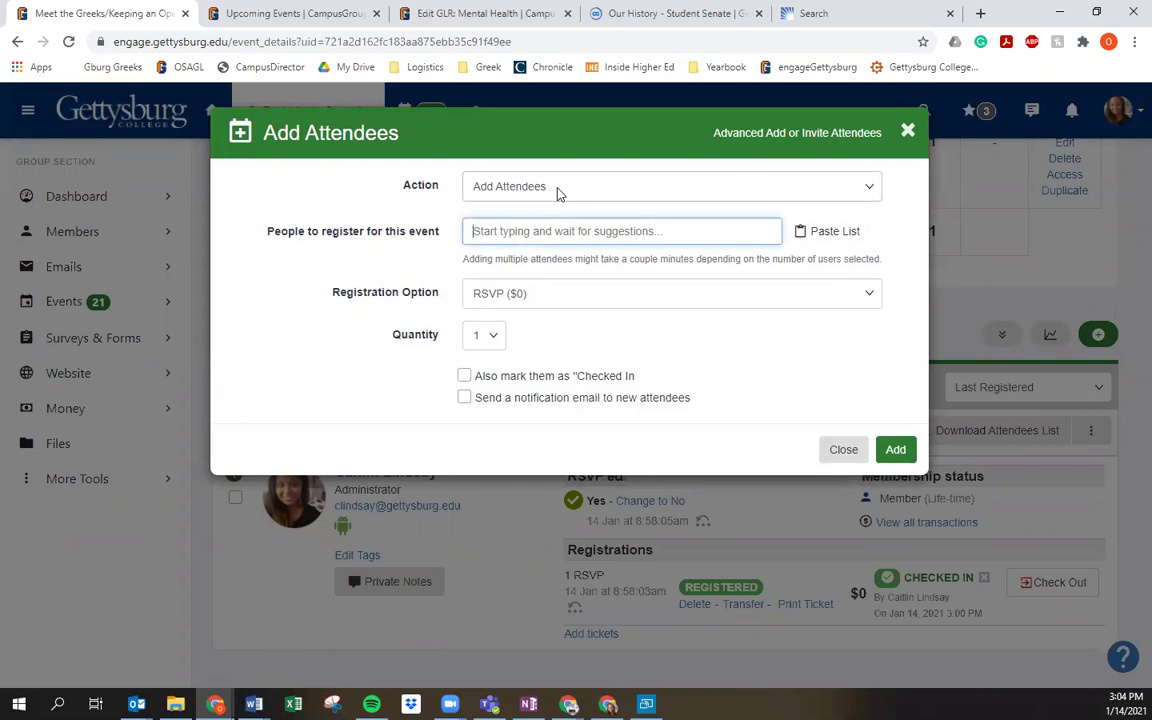
left_click(556, 189)
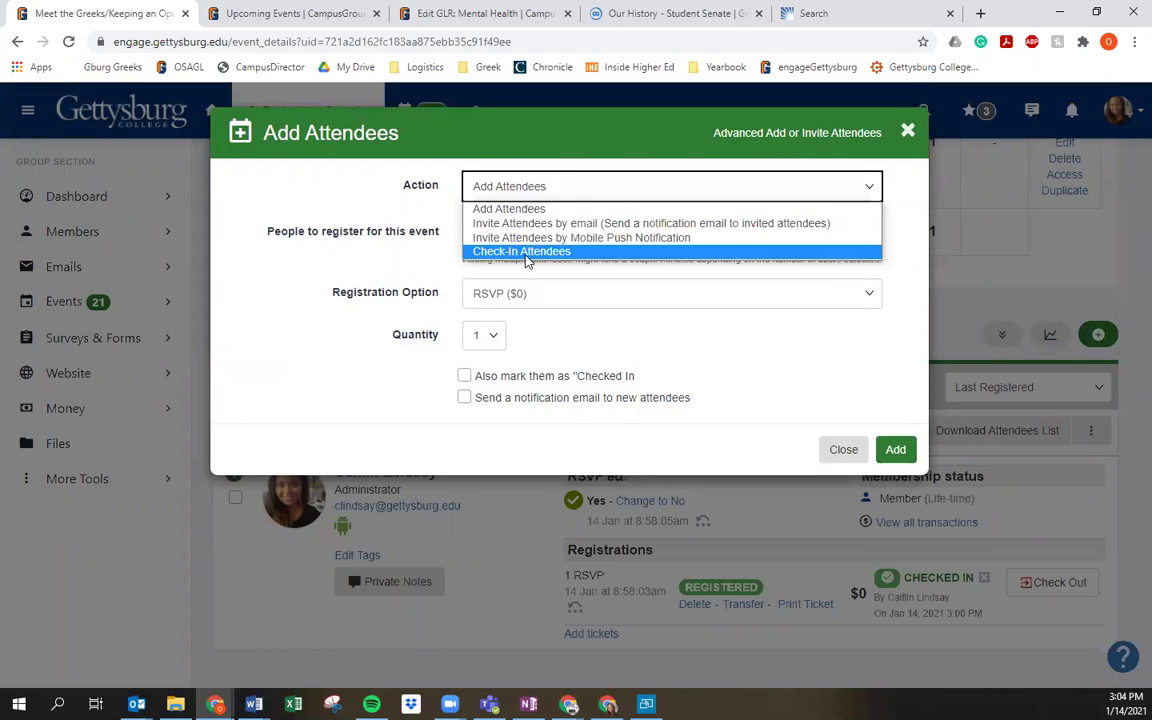
left_click(525, 252)
Step: Search for an attendee by name, try Paste List, then close both dialogs without adding anyone
left_click(557, 234)
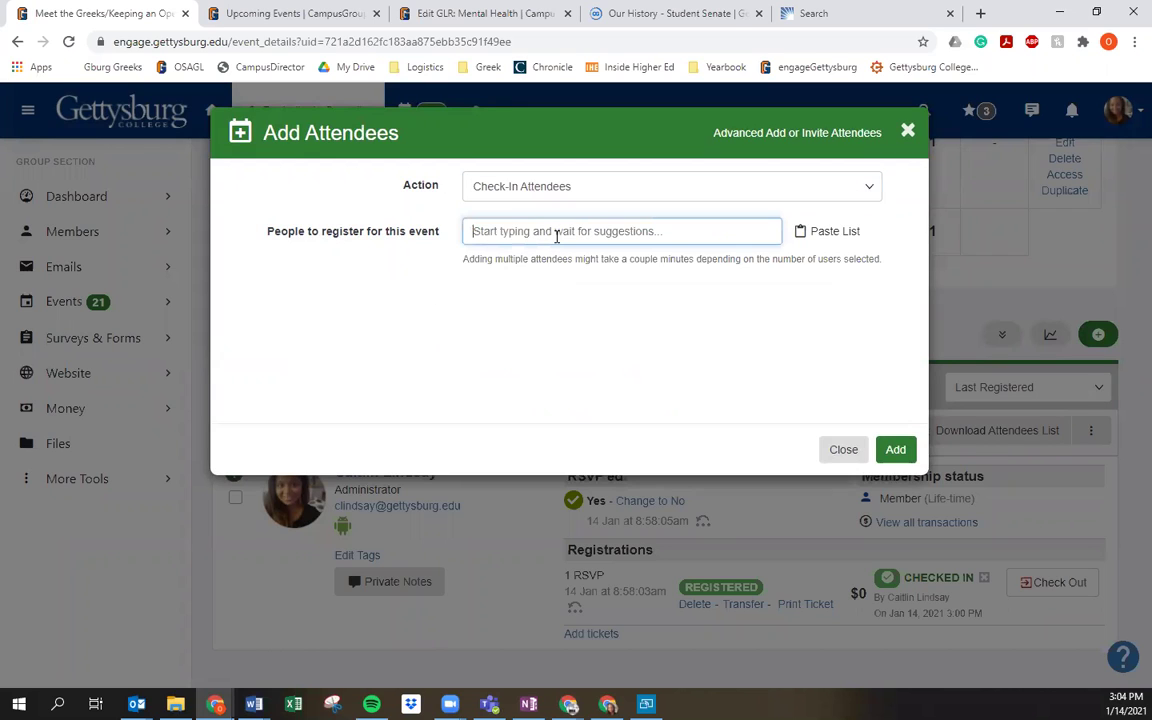
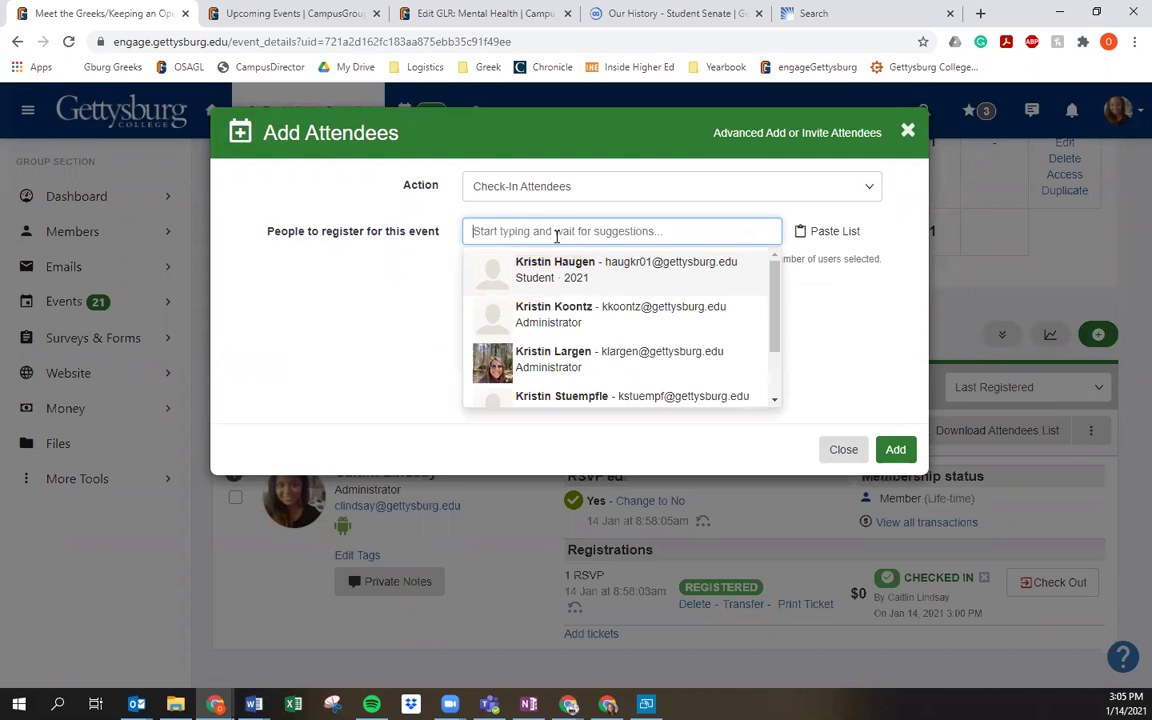
left_click(850, 229)
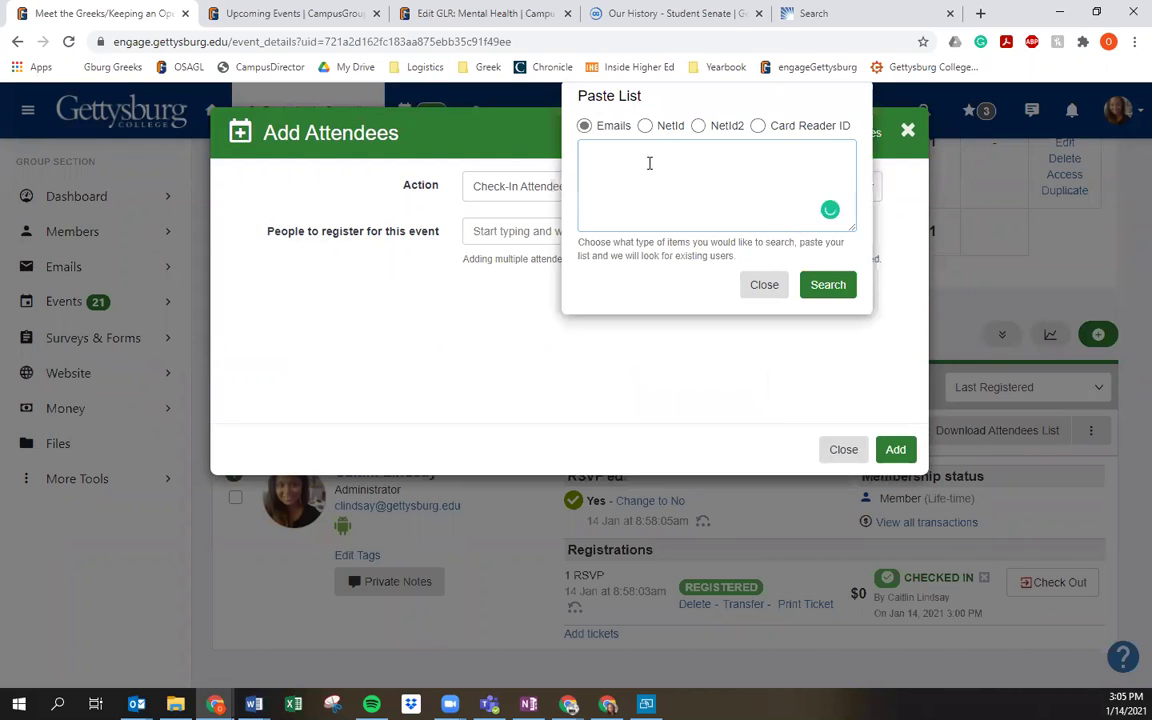
left_click(768, 286)
left_click(838, 444)
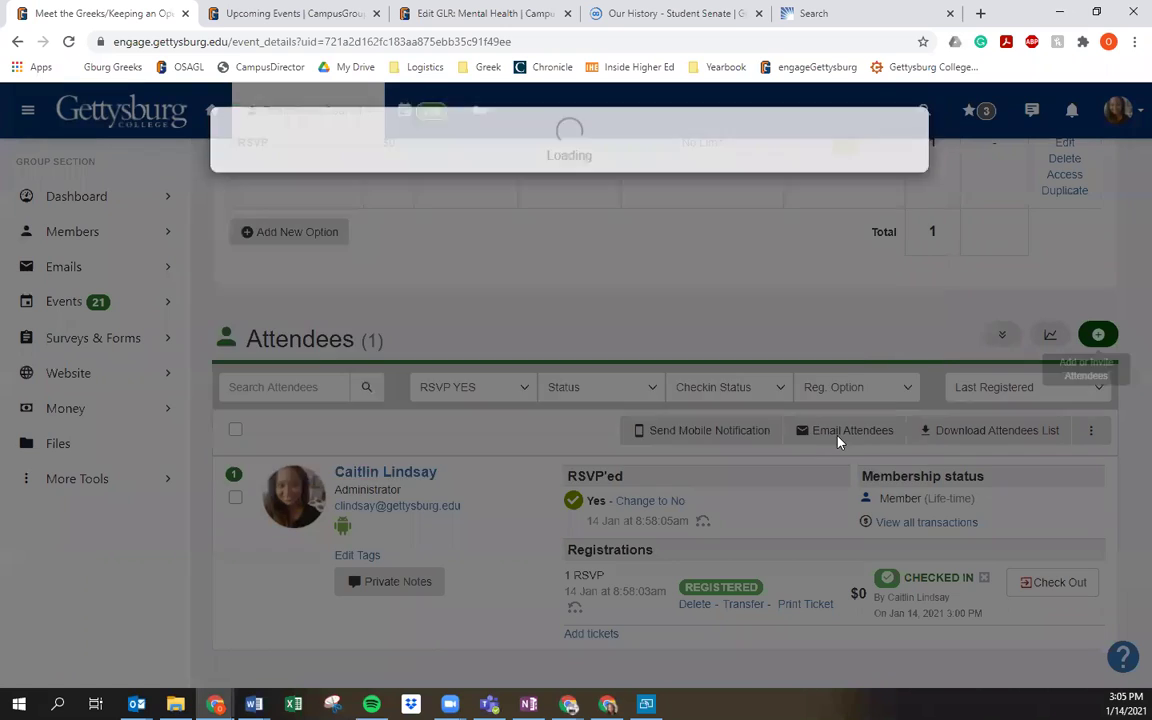
Step: Tick the select-all checkbox to select the single attendee, then return to the event header
scroll(778, 437, "up", 2)
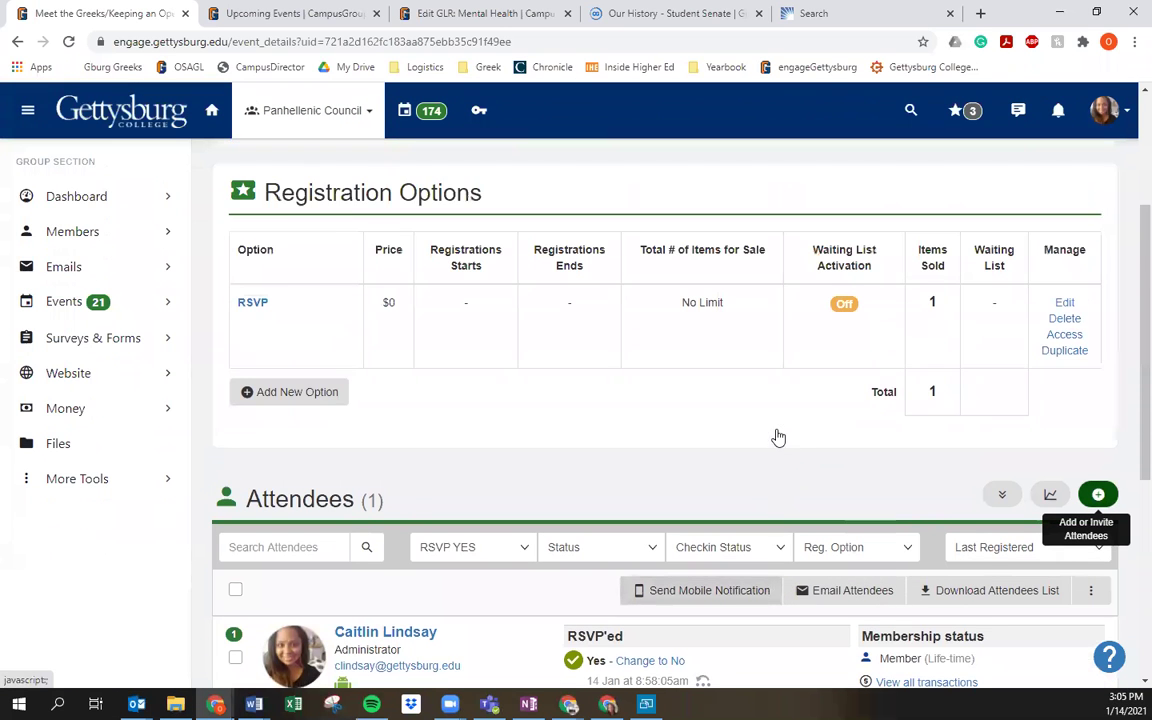
scroll(778, 437, "down", 1)
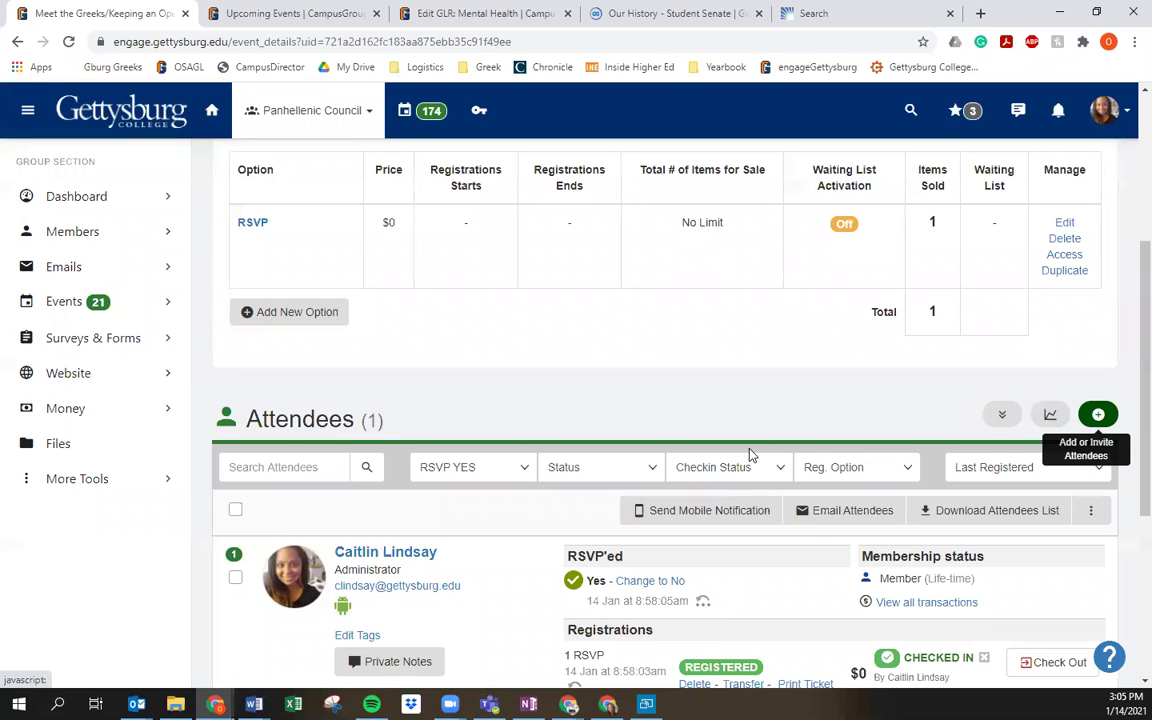
scroll(685, 435, "down", 1)
scroll(685, 435, "down", 3)
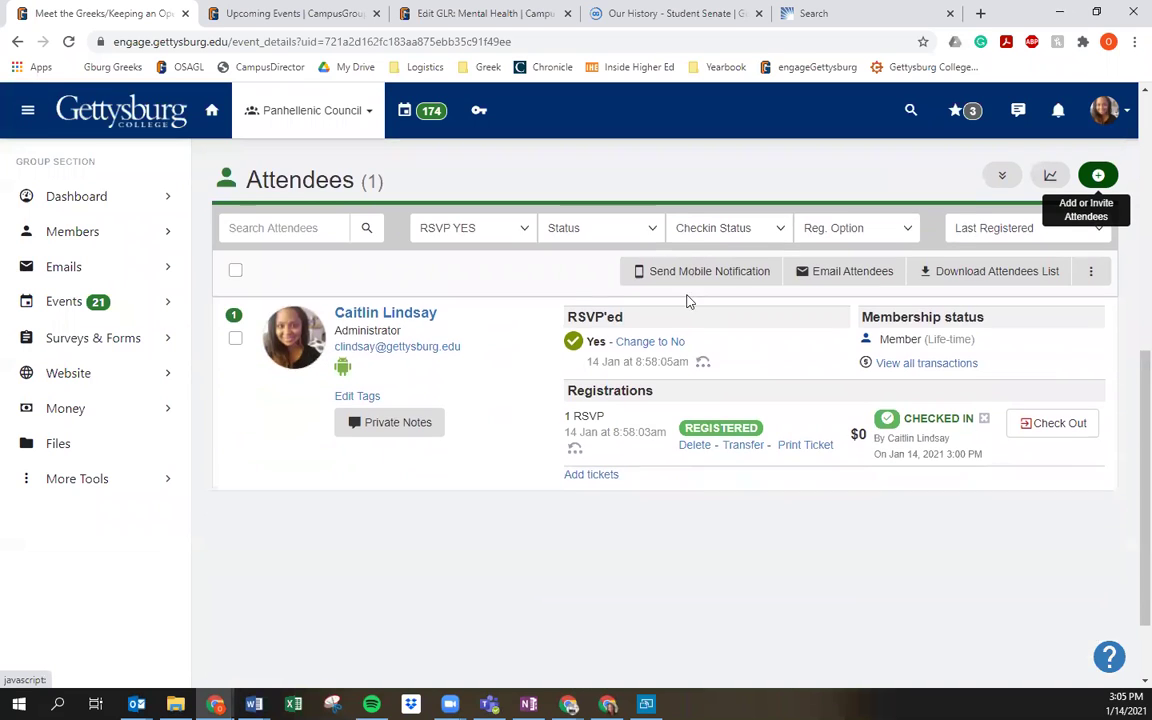
left_click(236, 271)
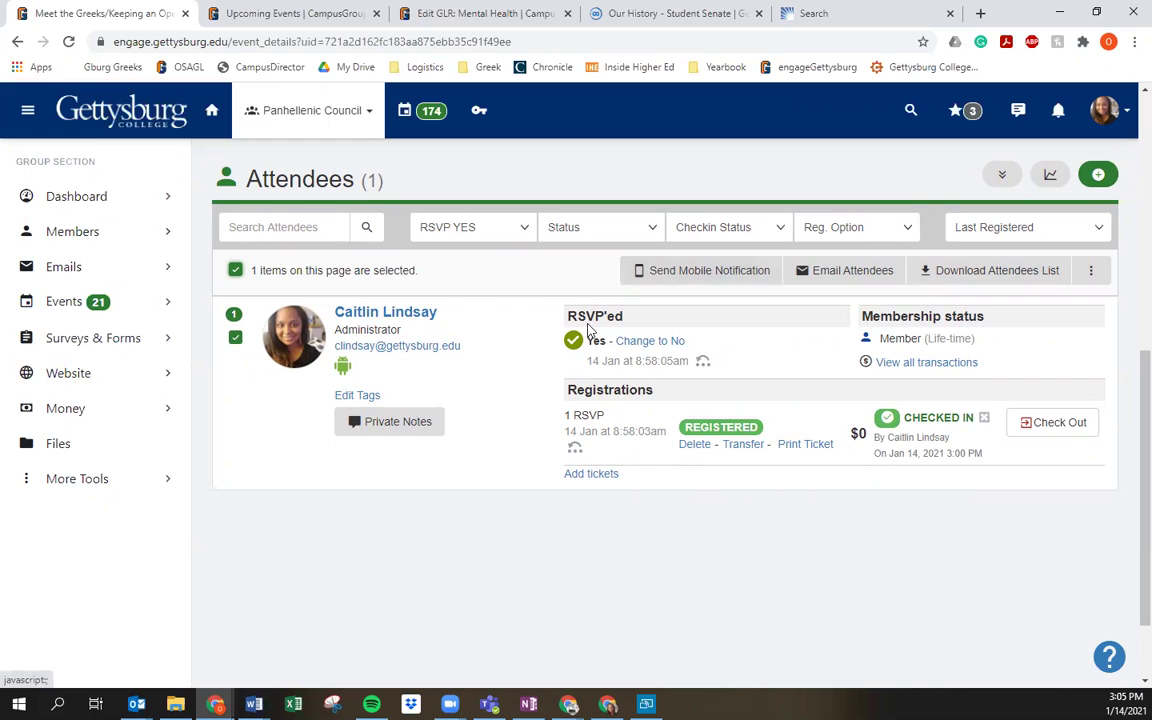
scroll(470, 386, "up", 3)
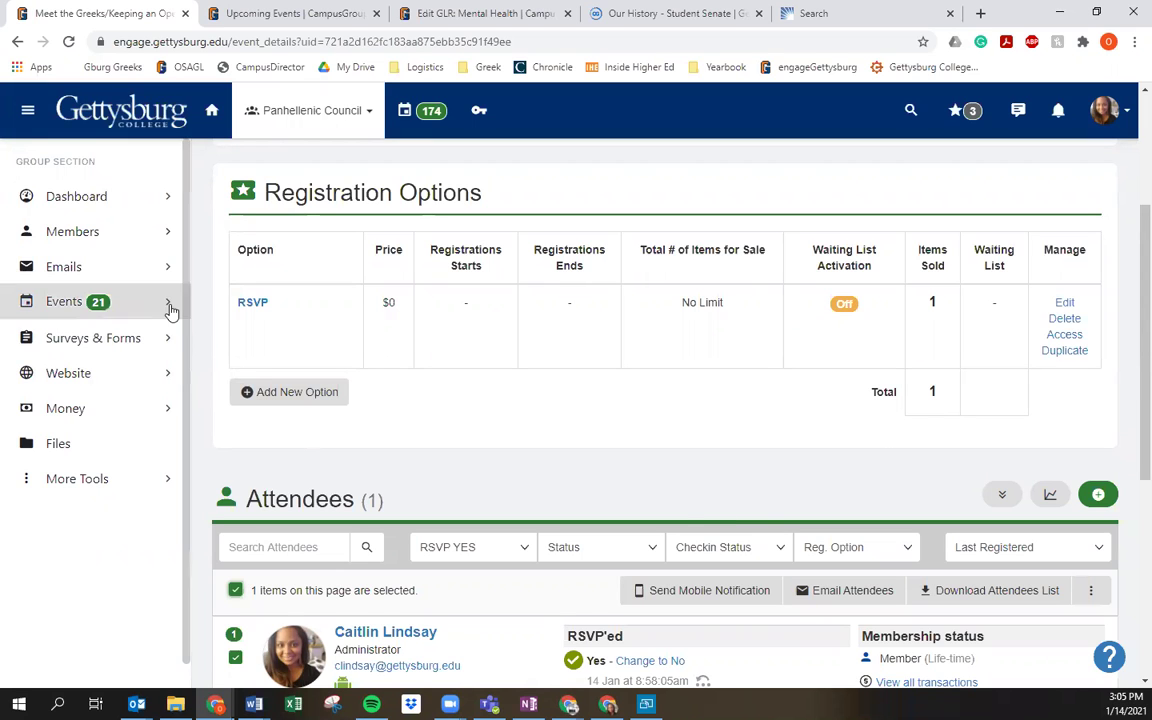
scroll(386, 417, "up", 3)
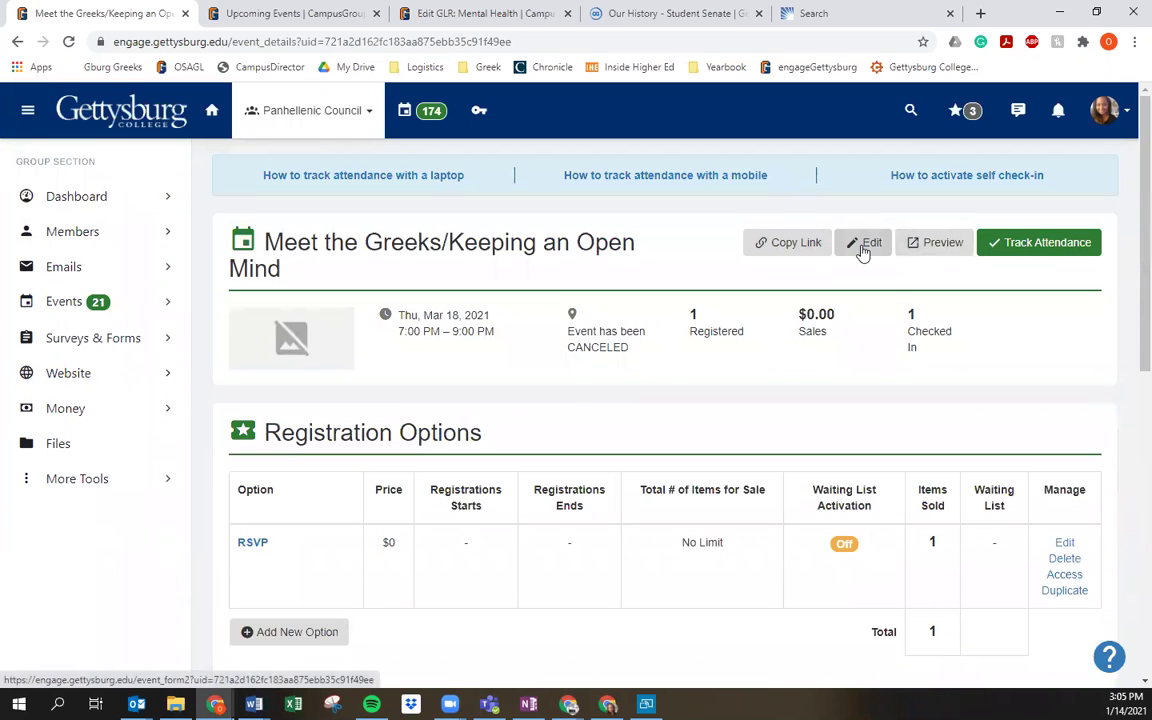
Step: Open the Meet the Greeks event for editing and bring the empty Organizing Team section into view
left_click(863, 250)
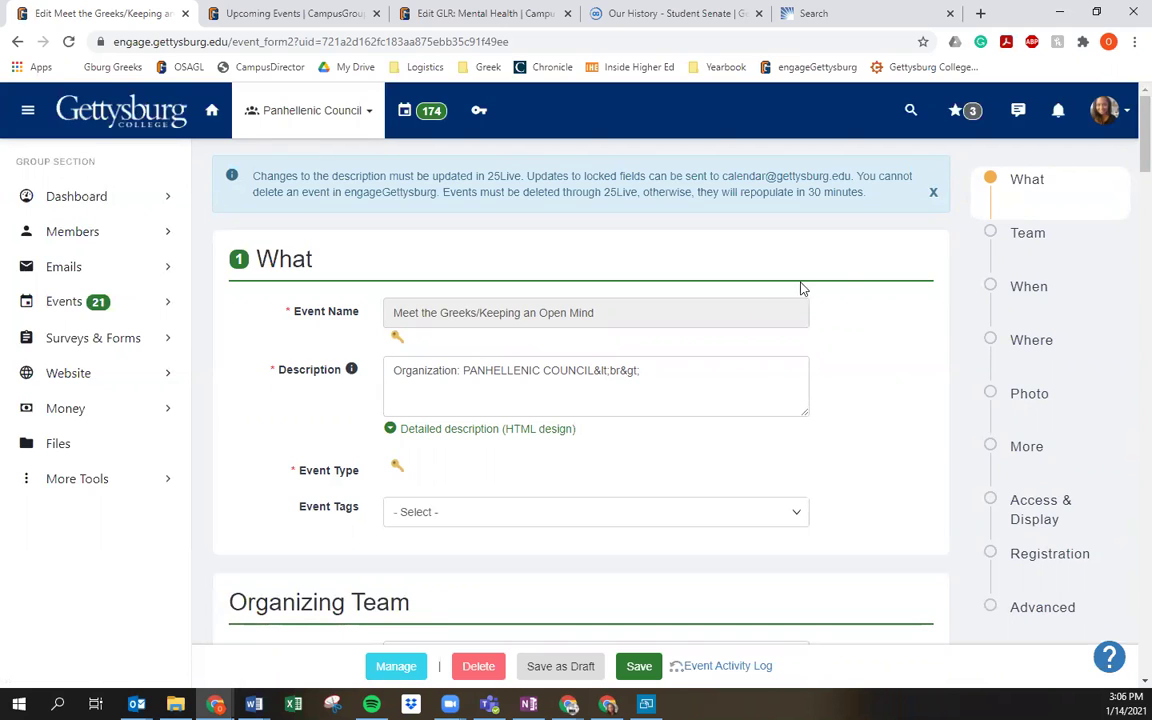
scroll(566, 404, "down", 5)
scroll(350, 335, "up", 5)
scroll(420, 390, "down", 5)
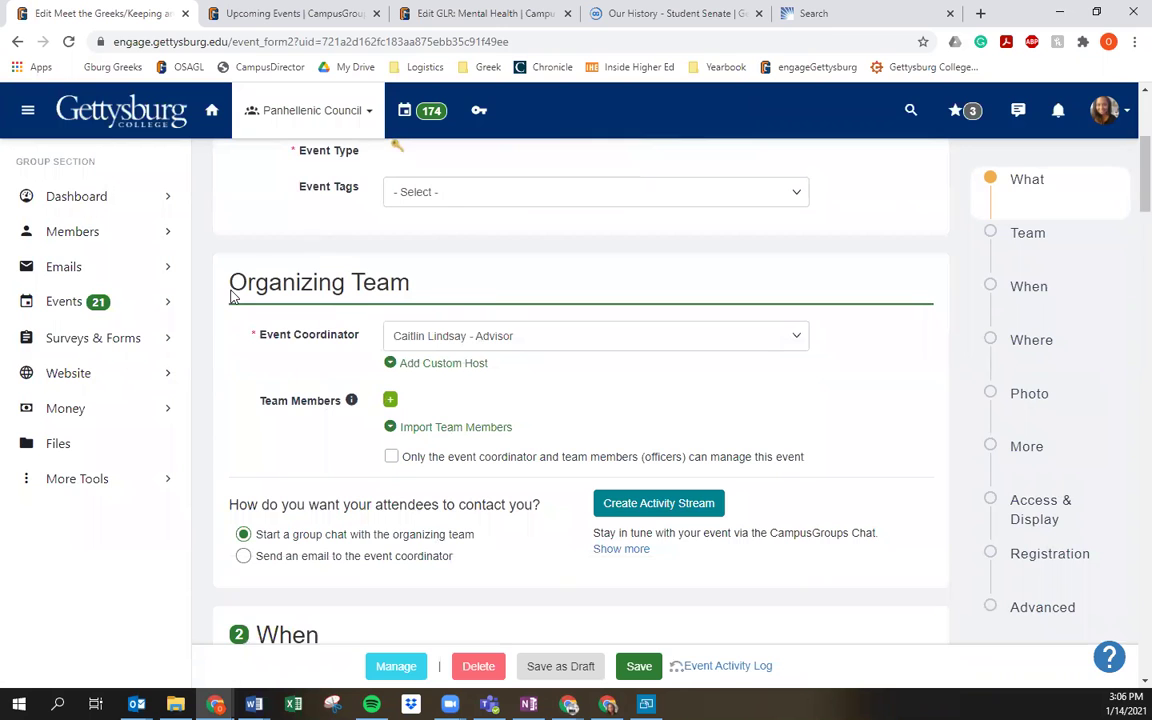
scroll(346, 314, "up", 5)
scroll(360, 395, "down", 4)
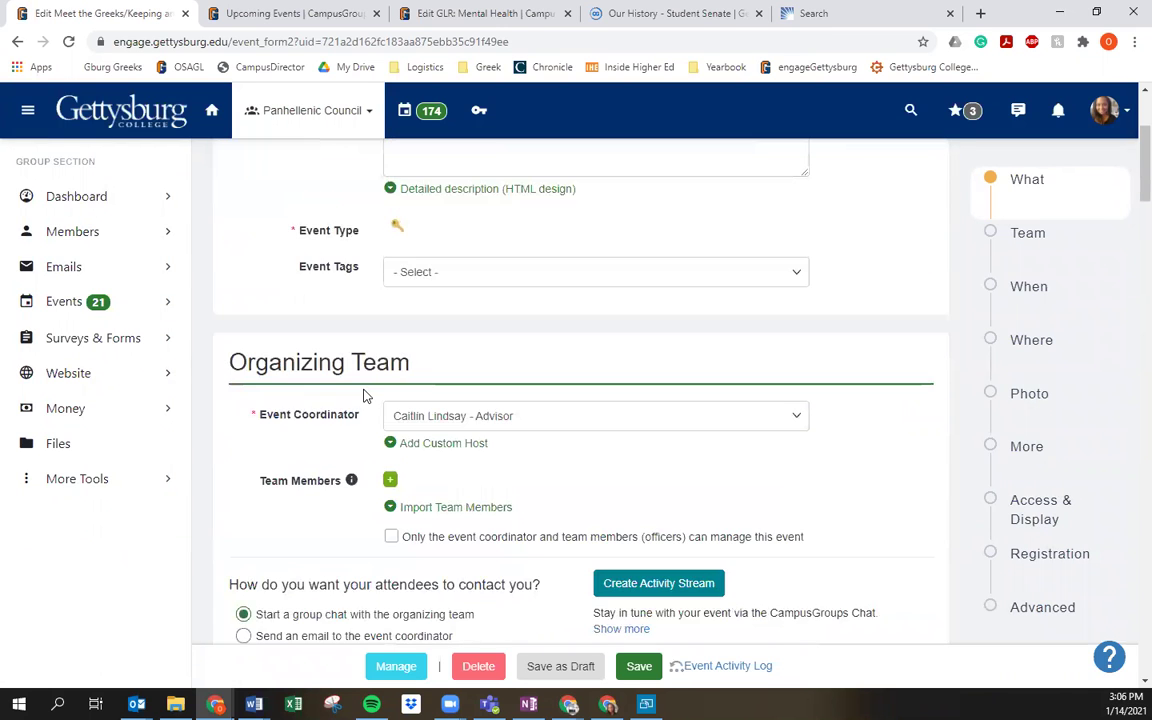
scroll(363, 395, "down", 3)
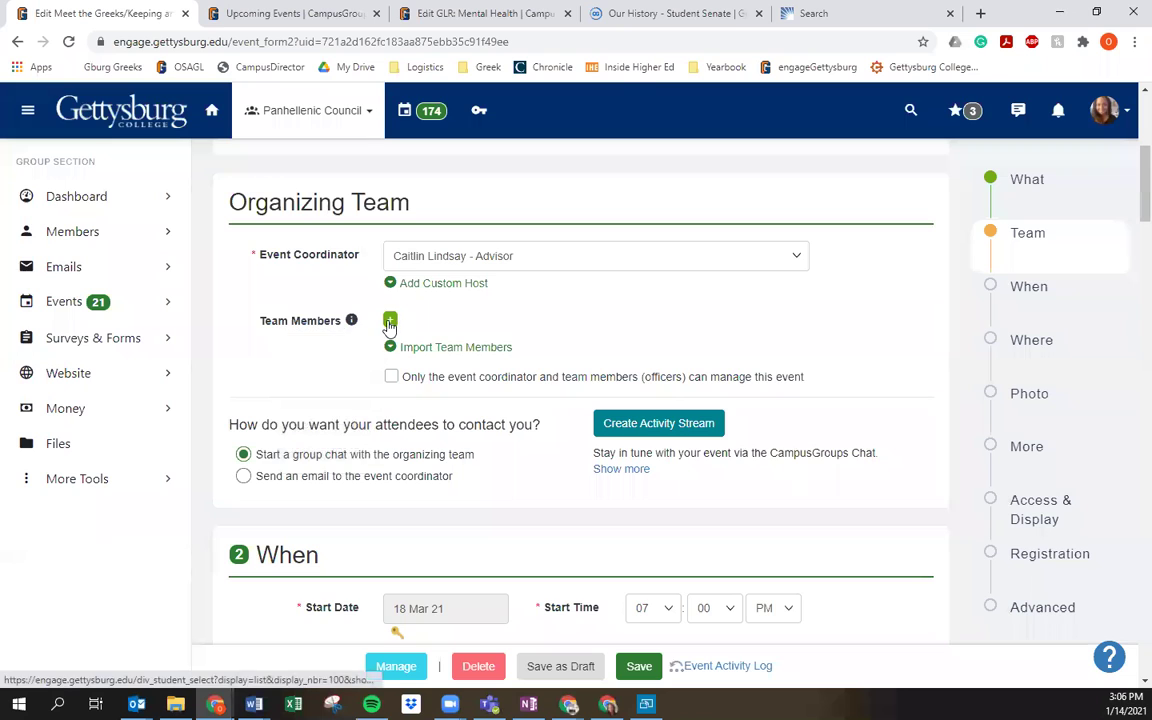
left_click(391, 321)
mouse_move(528, 704)
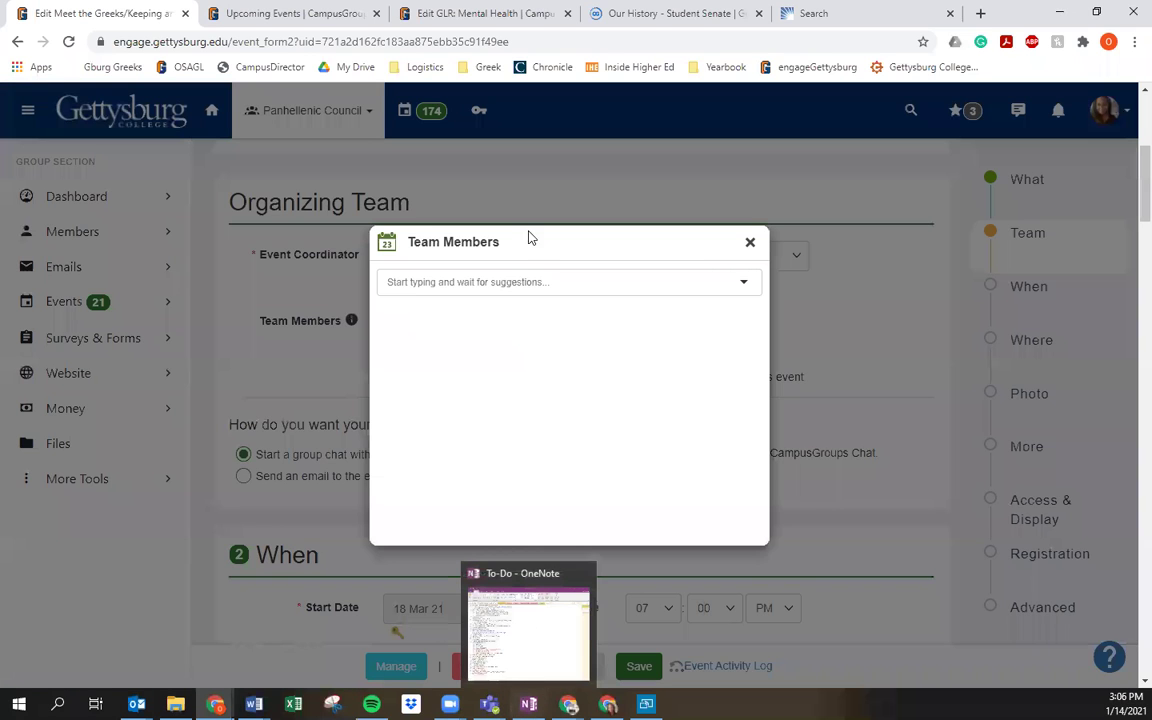
left_click(517, 282)
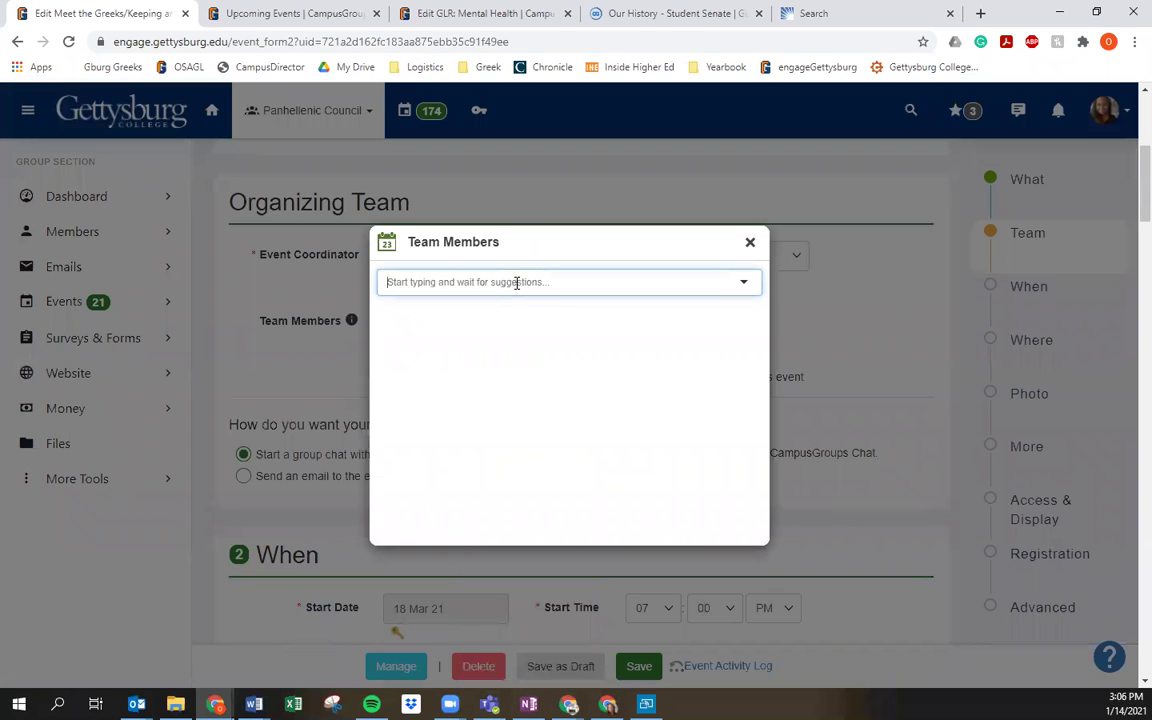
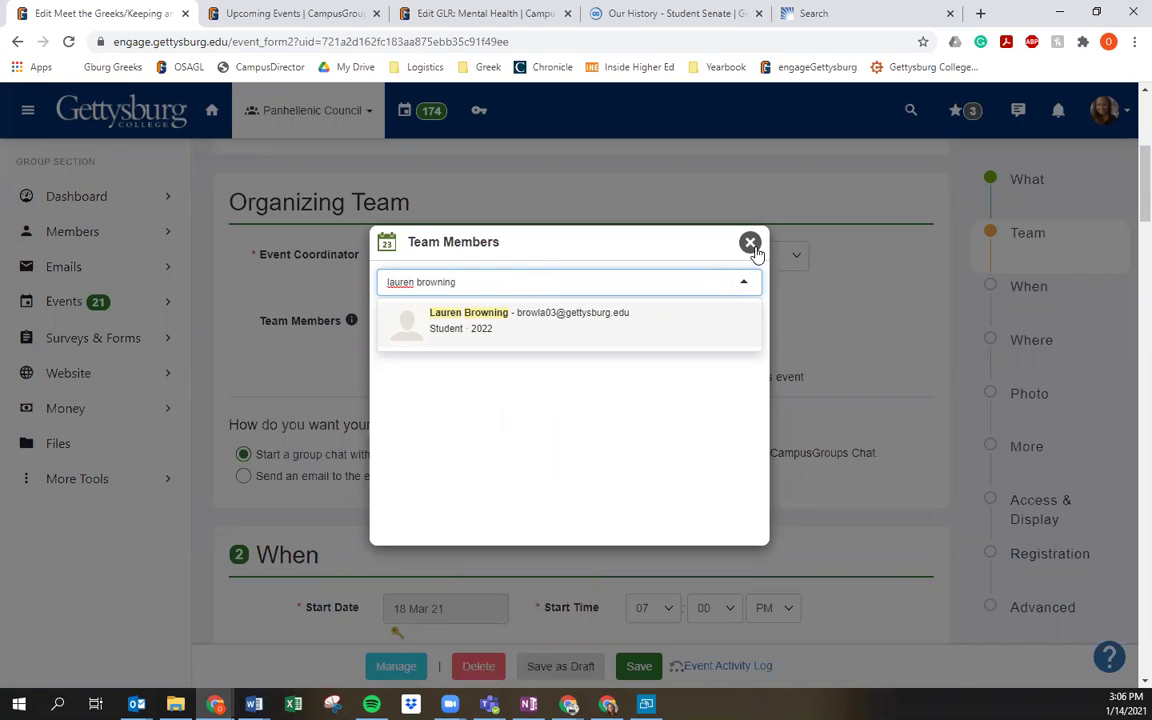
left_click(750, 244)
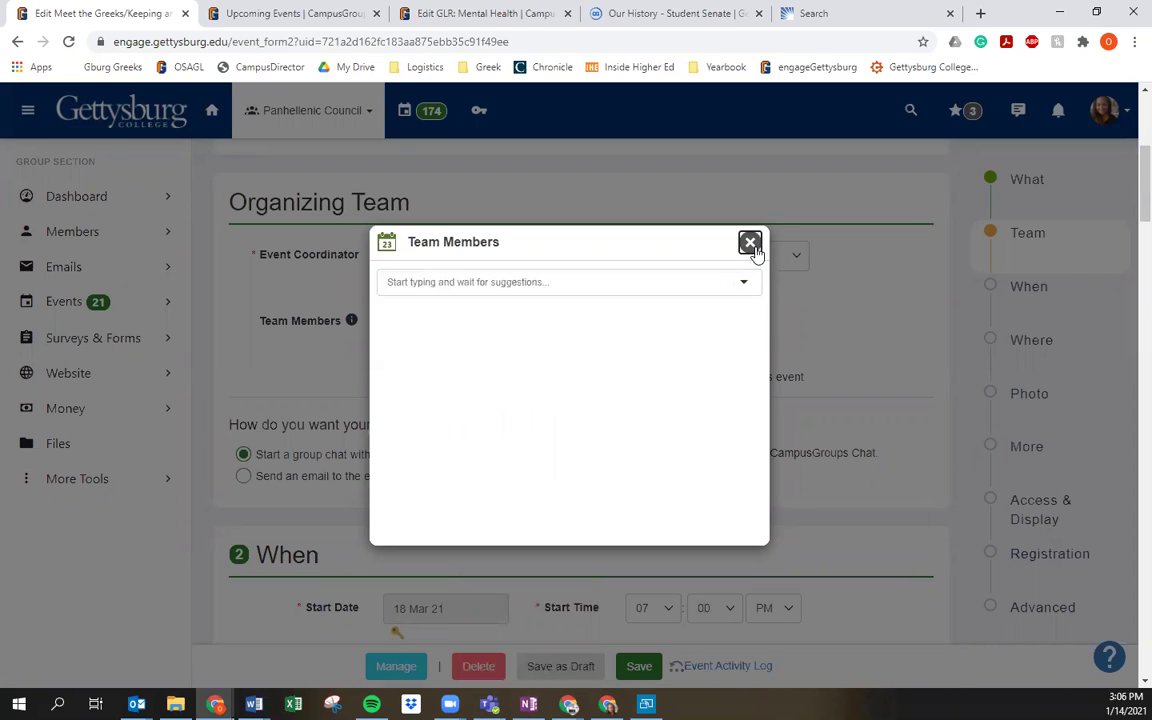